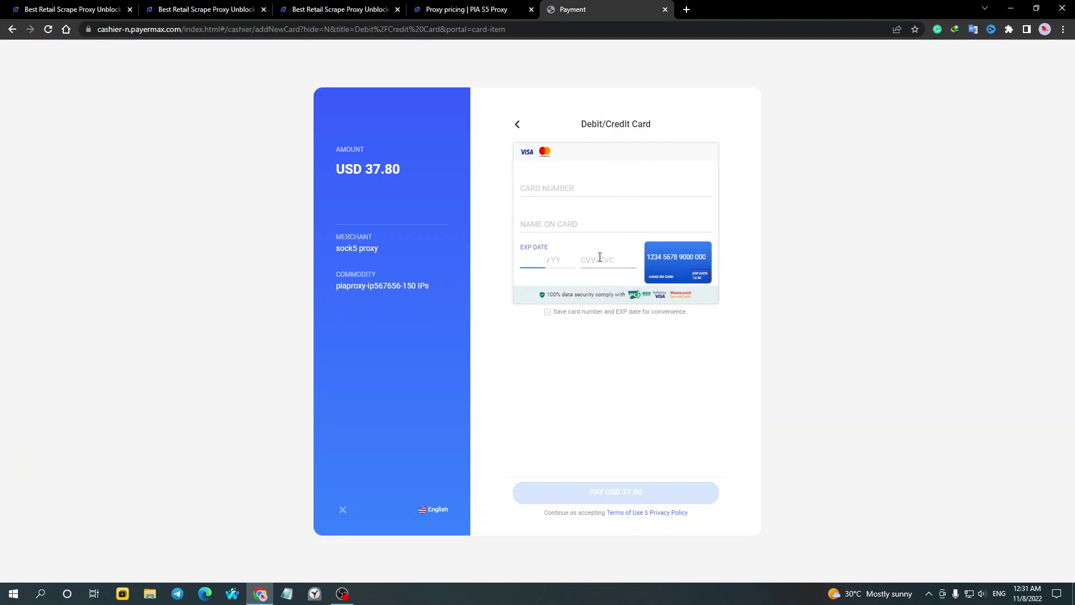
Step: Leave the debit/credit card payment page unfilled and return to the PIA S5 Proxy home page
click(599, 258)
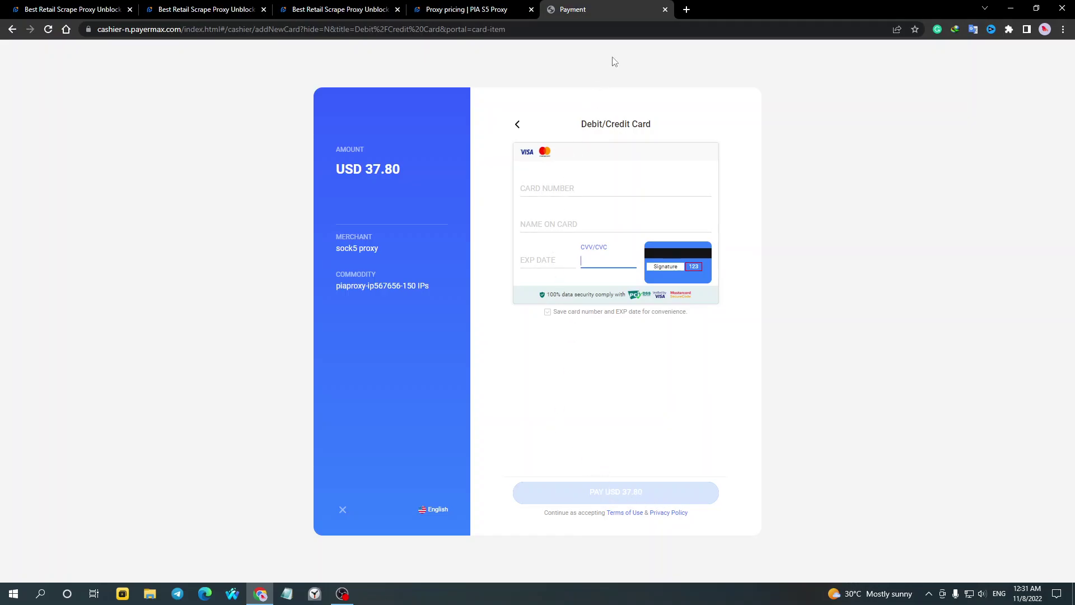
click(665, 9)
click(552, 179)
click(540, 218)
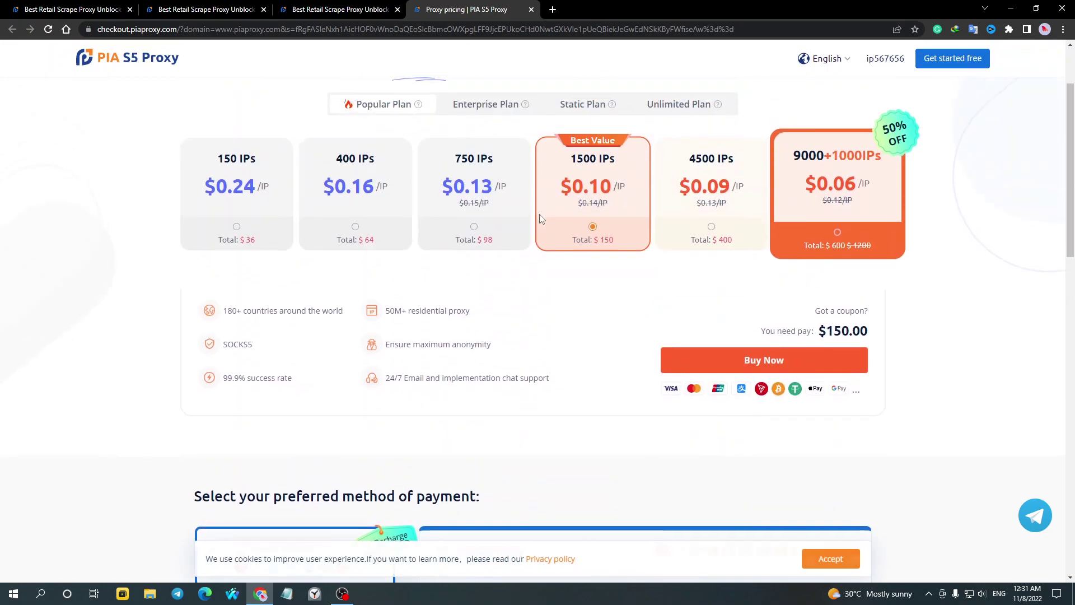
scroll(539, 219, up, 2)
click(149, 64)
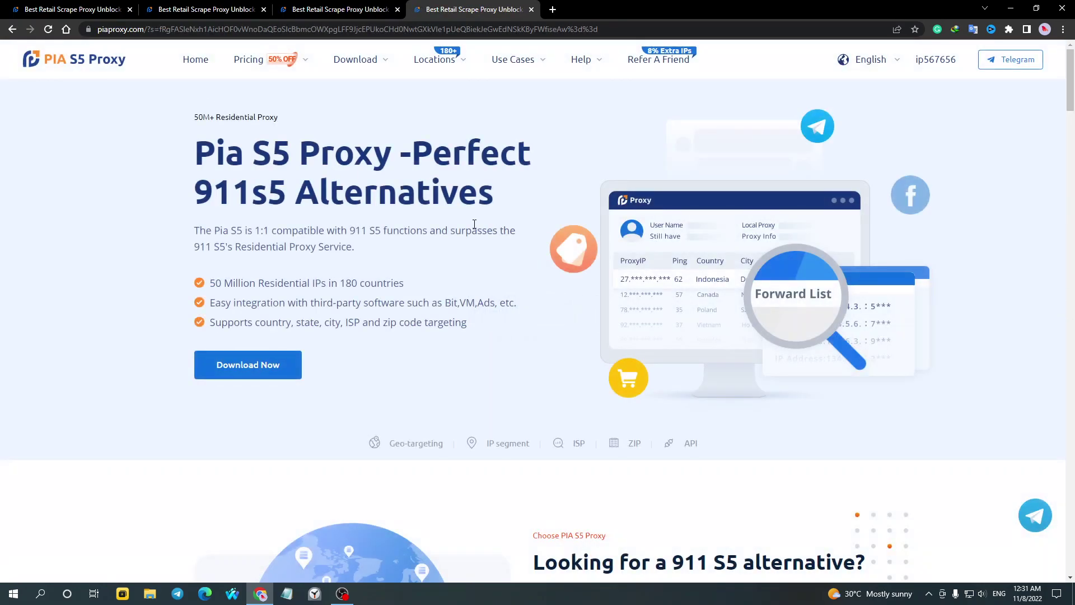
Step: Dismiss the promotional offer and copy the invitation link from the Refer A Friend page
mouse_move(271, 69)
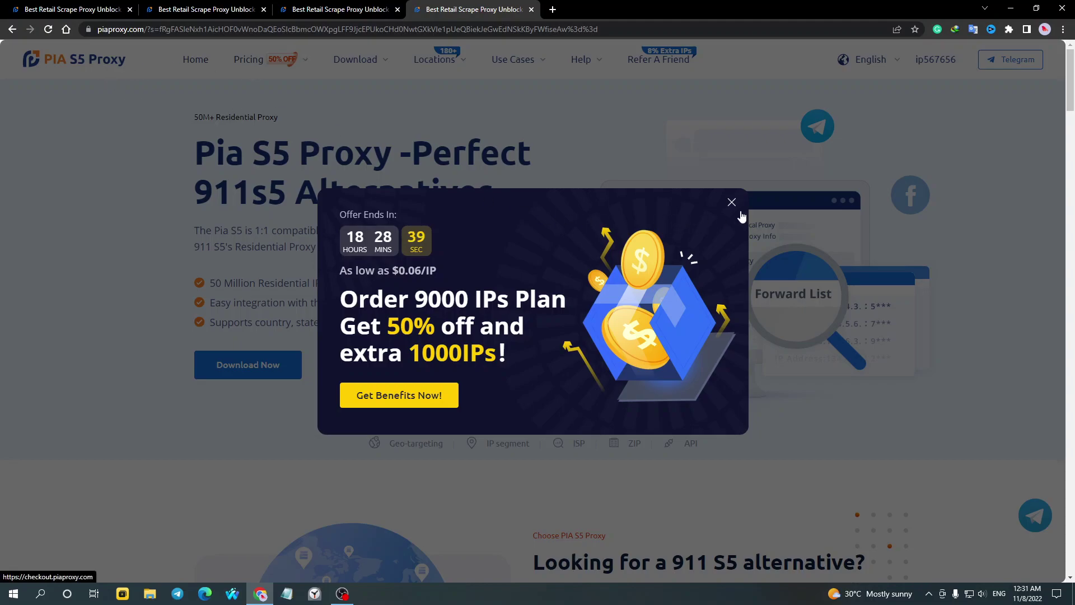
click(731, 203)
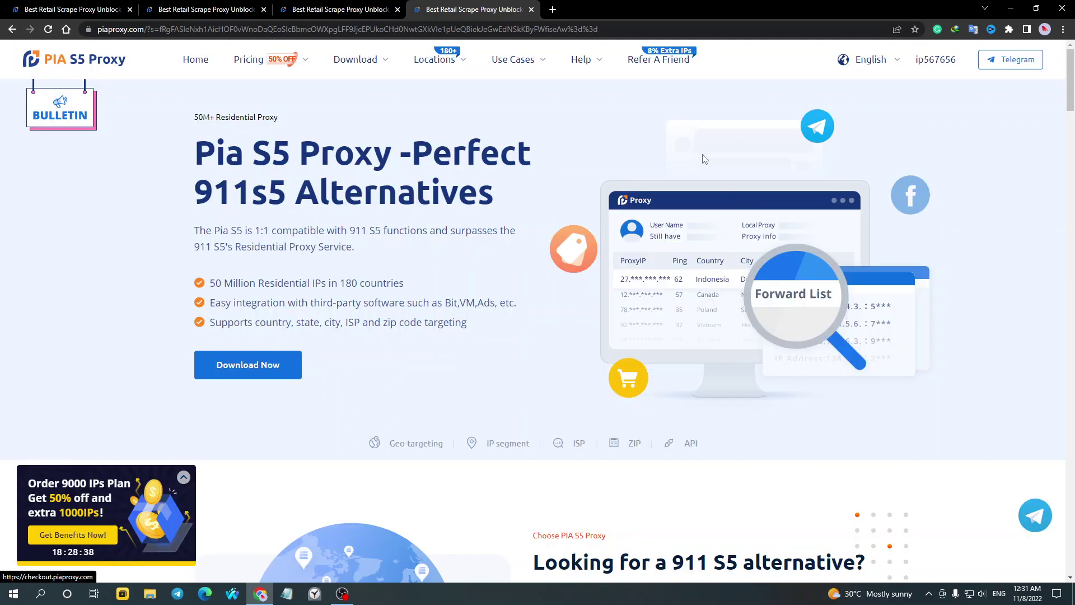
click(674, 62)
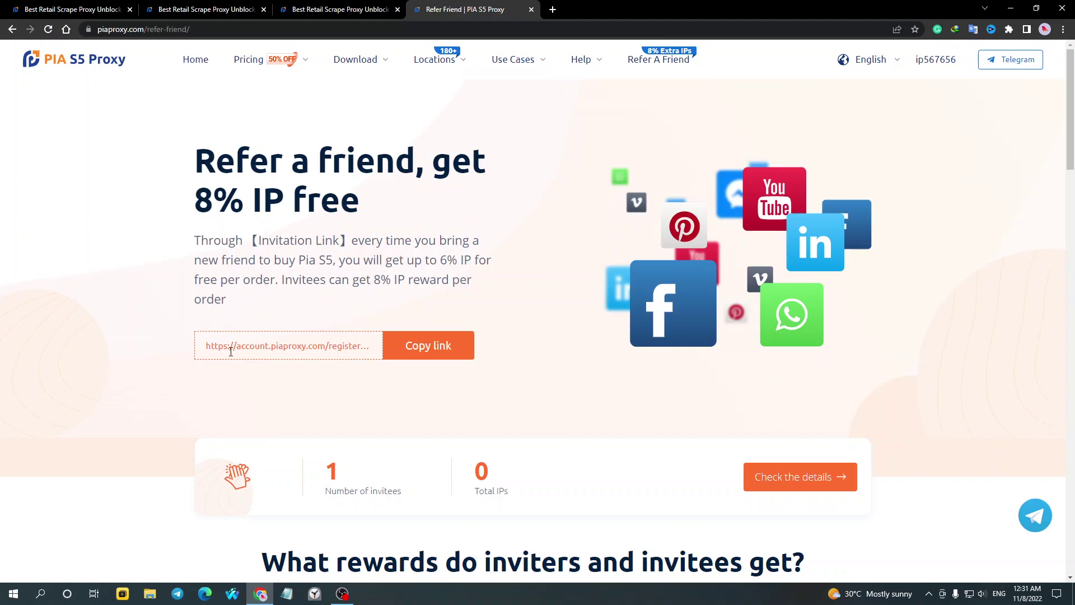
click(430, 351)
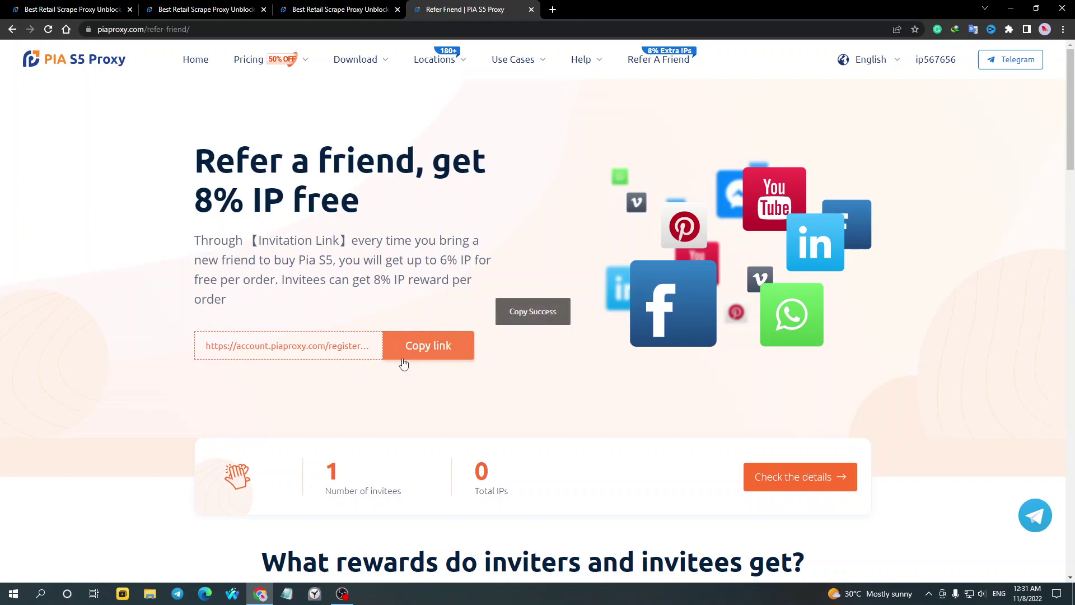
scroll(393, 366, down, 2)
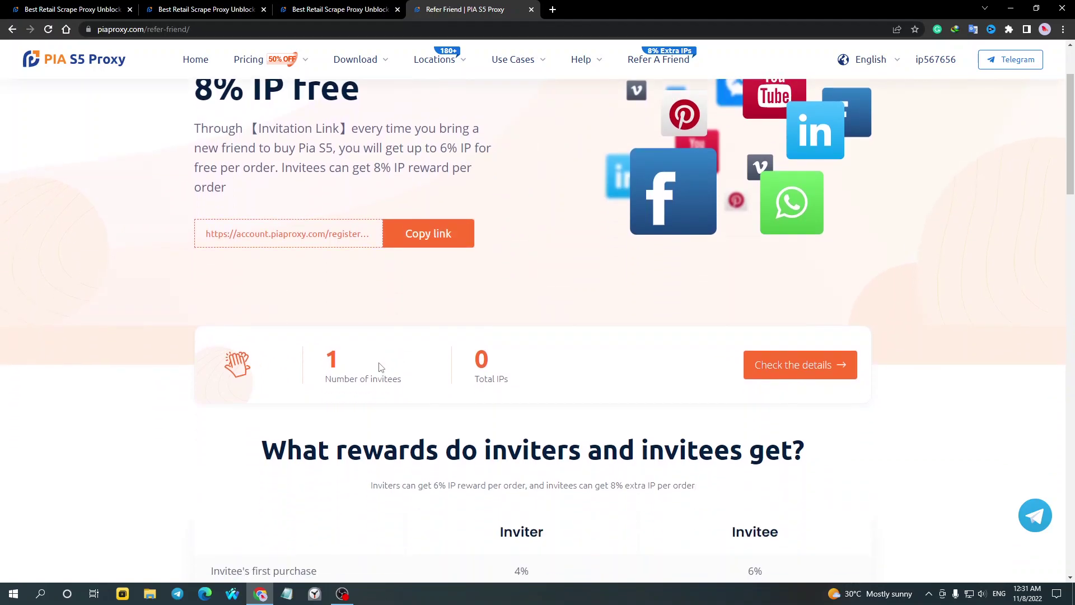
scroll(381, 360, up, 2)
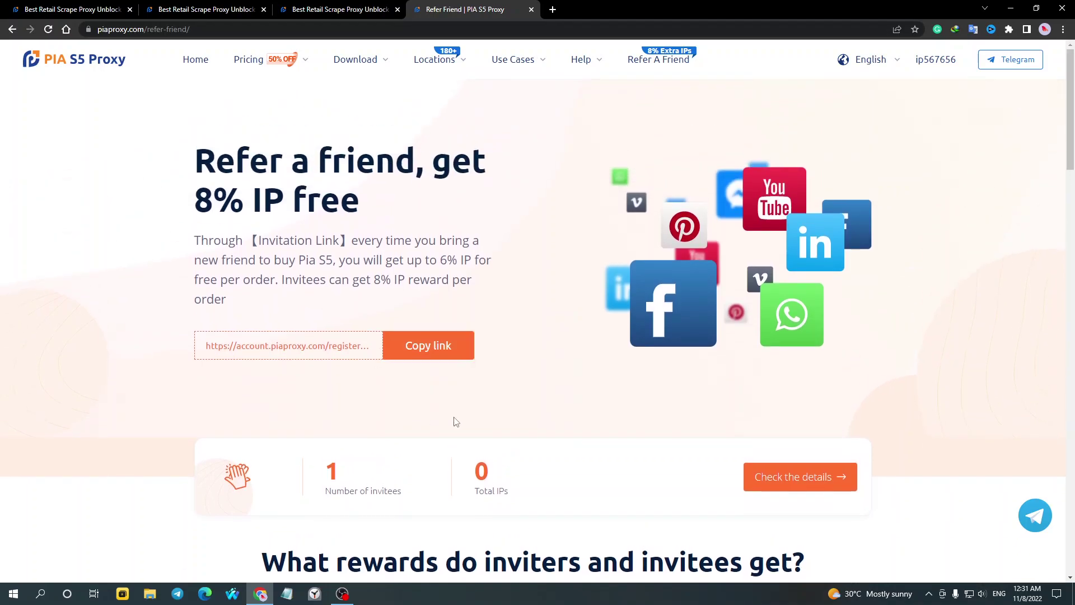
Step: Open the account page and check the IP balance remaining on the Popular Plan
click(930, 63)
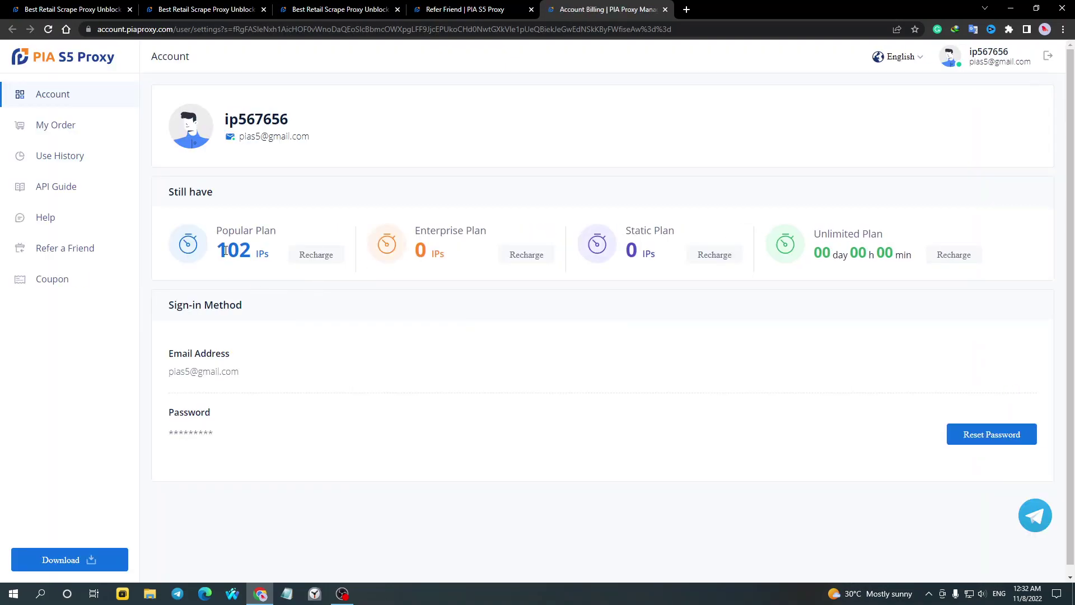
drag(219, 248, 261, 251)
click(269, 251)
Step: Request the PIA S5 Proxy installer from the site's home page and dismiss the download dialog
click(84, 62)
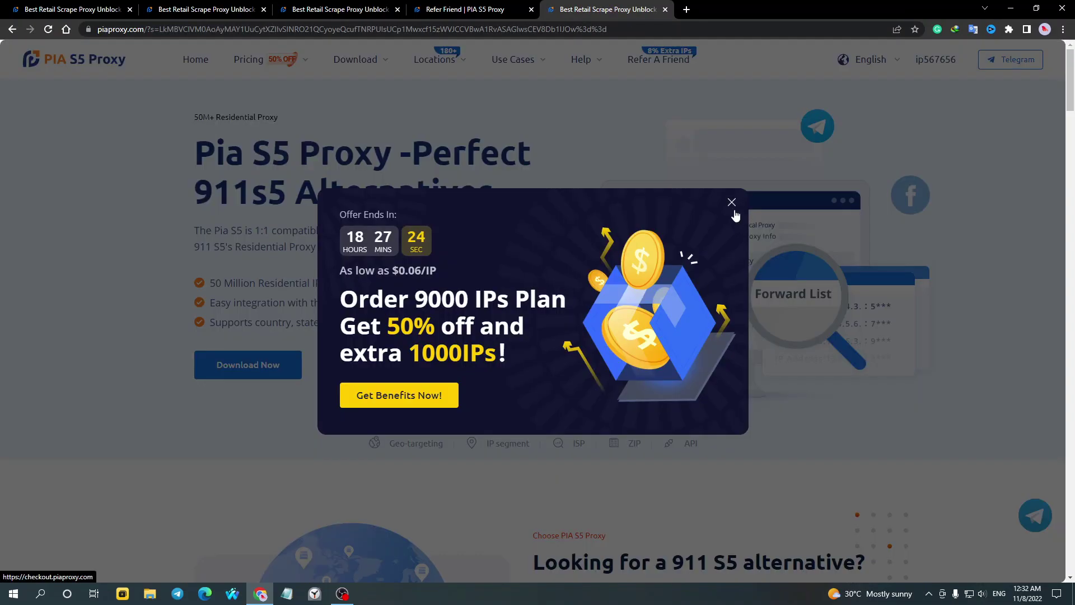
click(730, 202)
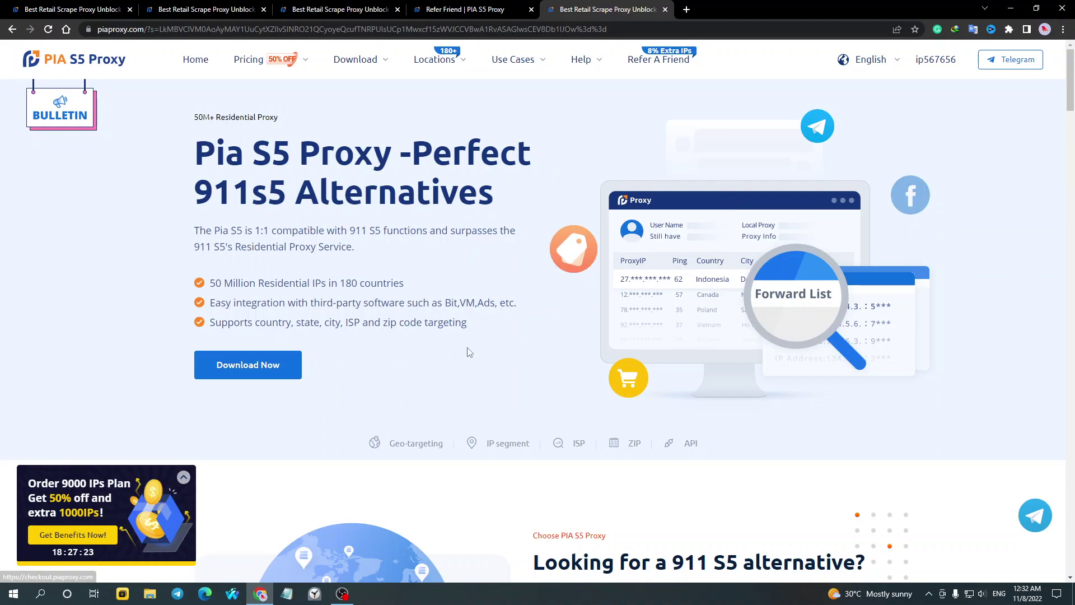
click(252, 368)
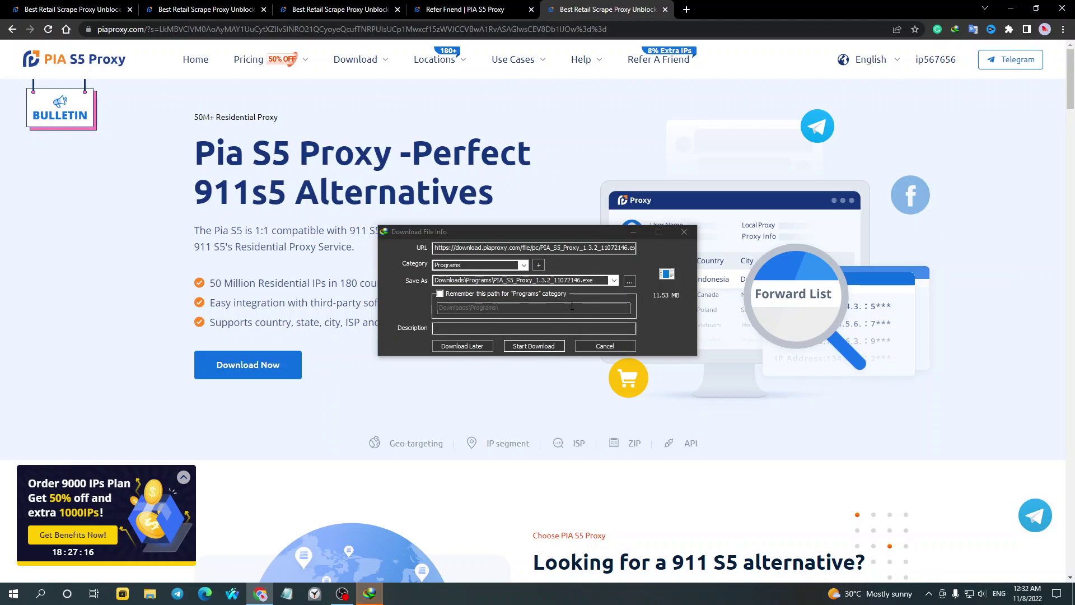
click(684, 231)
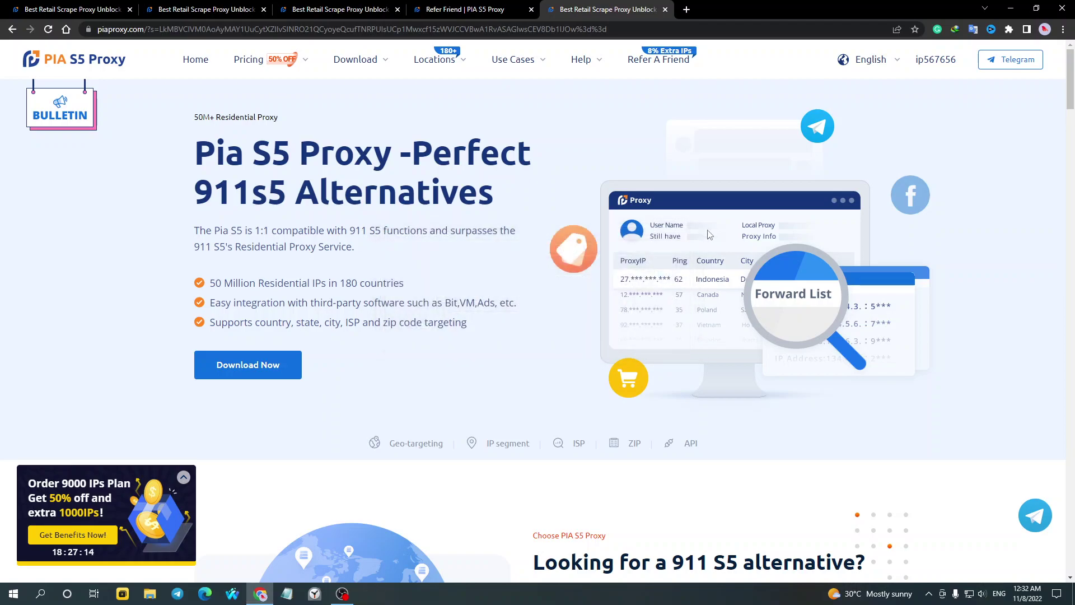
Step: Switch to the Pia S5 Proxy desktop client and load a fresh proxy list
click(1014, 10)
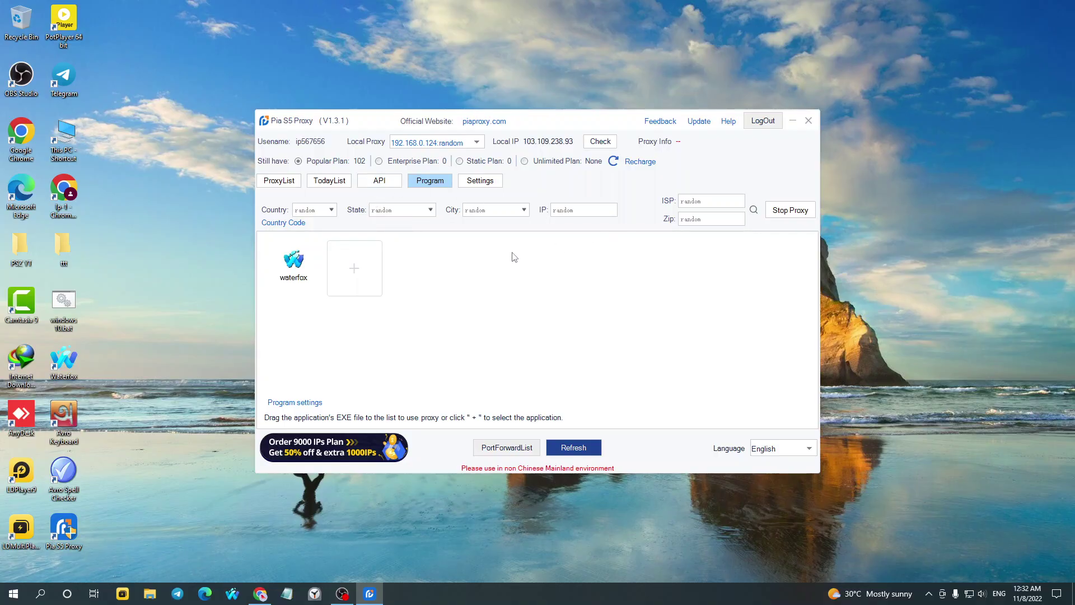
click(281, 187)
click(576, 451)
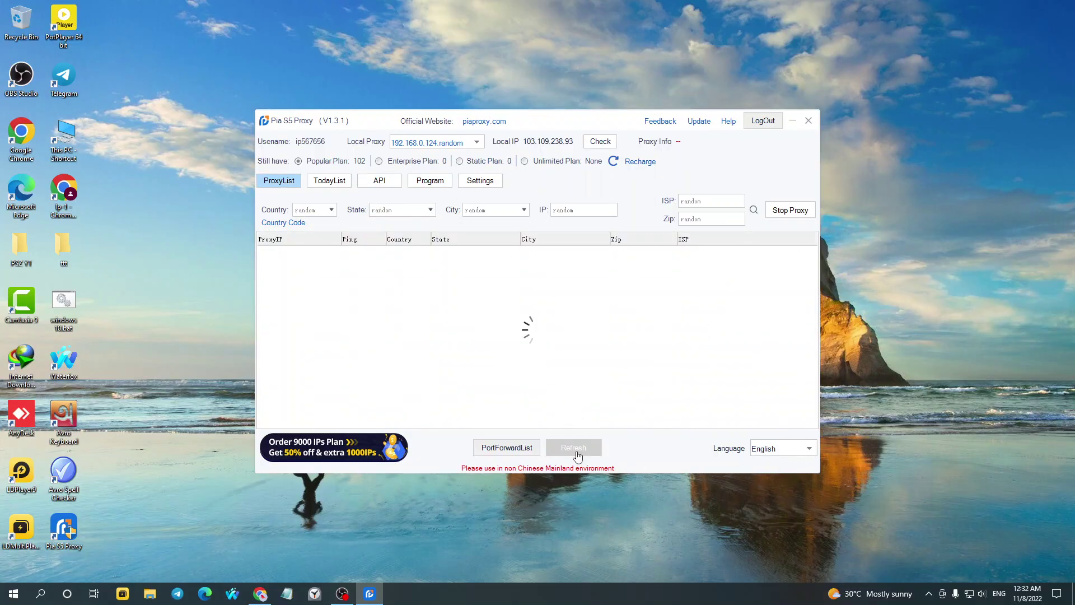
Step: Filter the proxy list by country US and refresh it
click(330, 210)
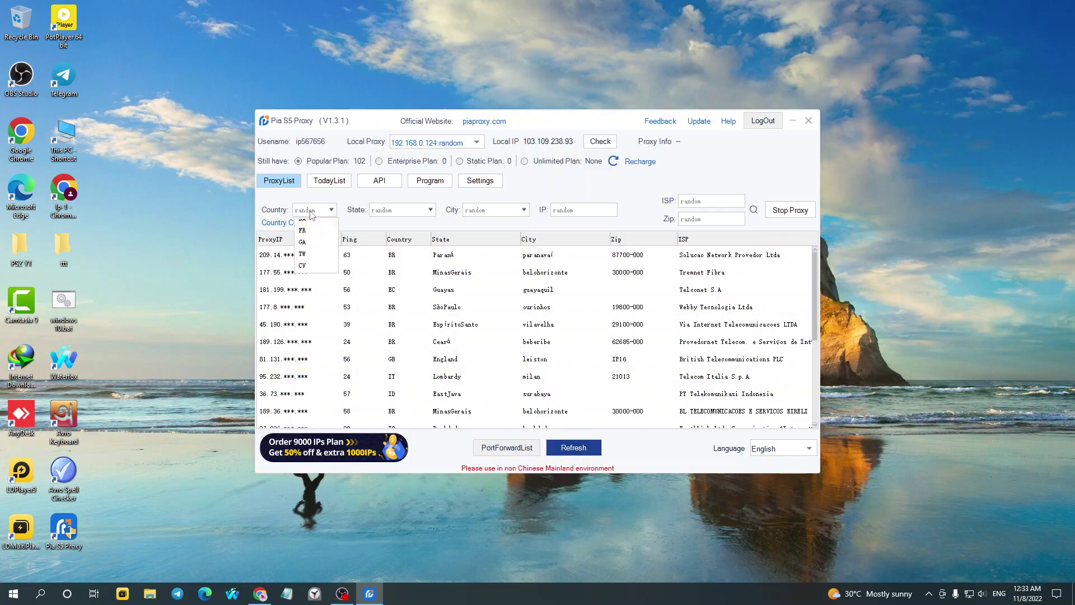
click(309, 213)
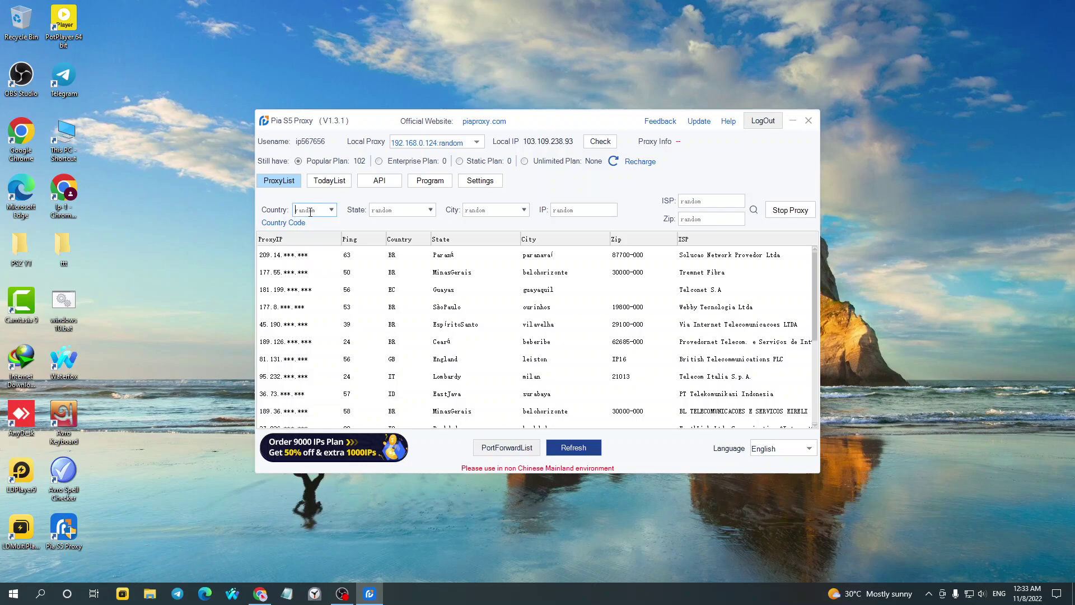
text(us)
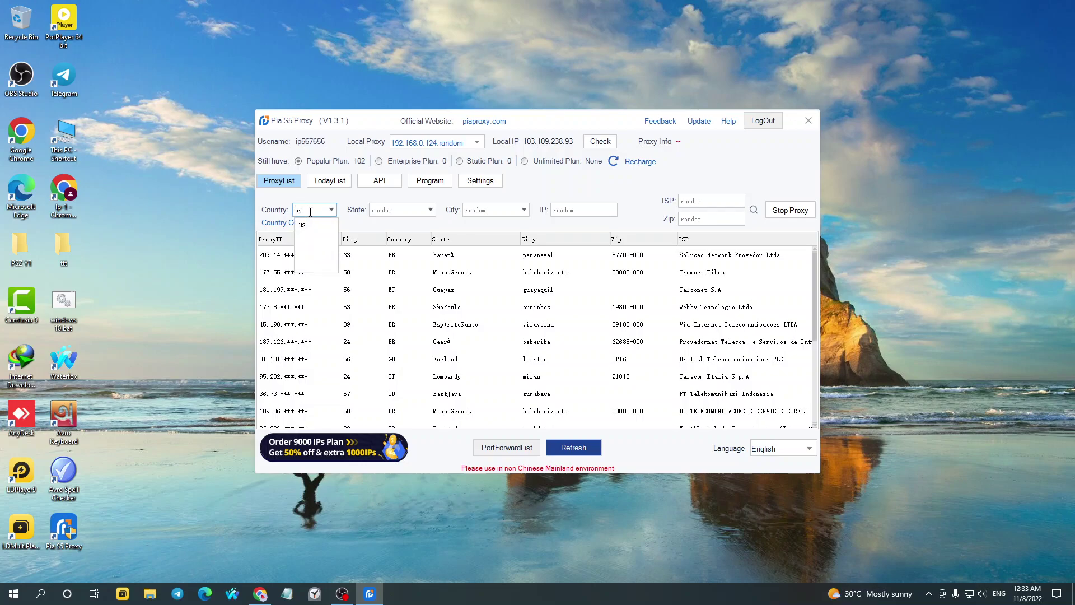
click(306, 225)
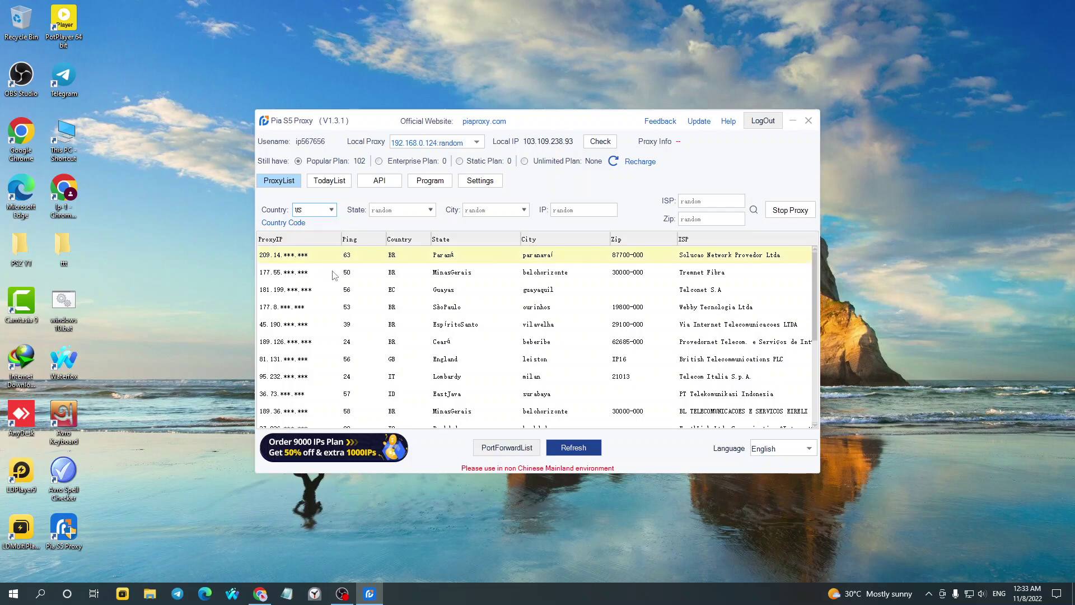
click(574, 448)
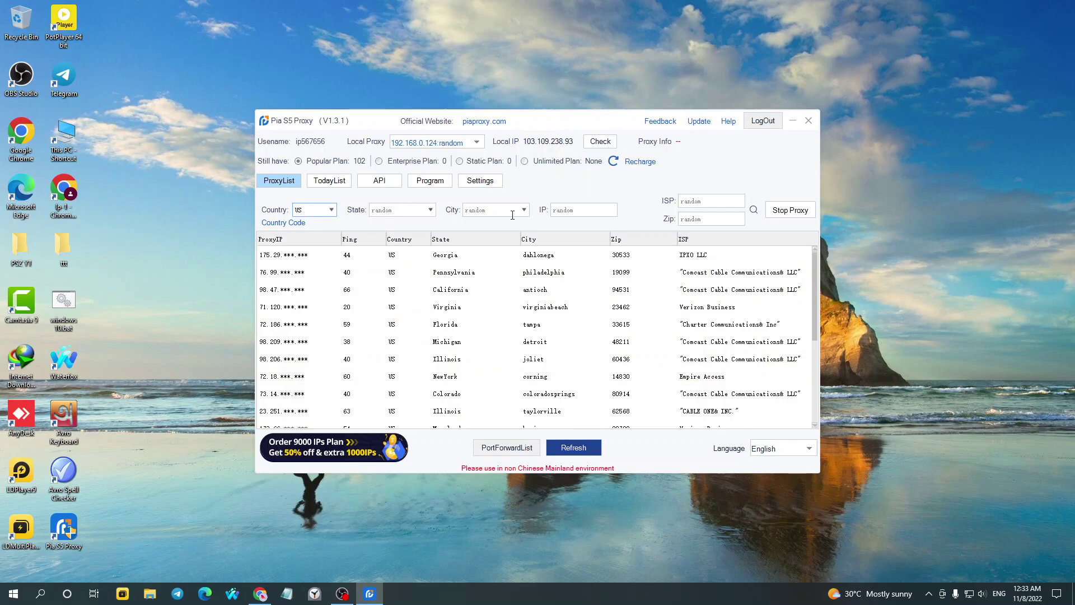
click(570, 211)
click(687, 202)
click(709, 220)
Step: Try 127.0.0.1 as the local proxy address, set it back to 192.168.0.124, and refresh the proxy list
click(478, 143)
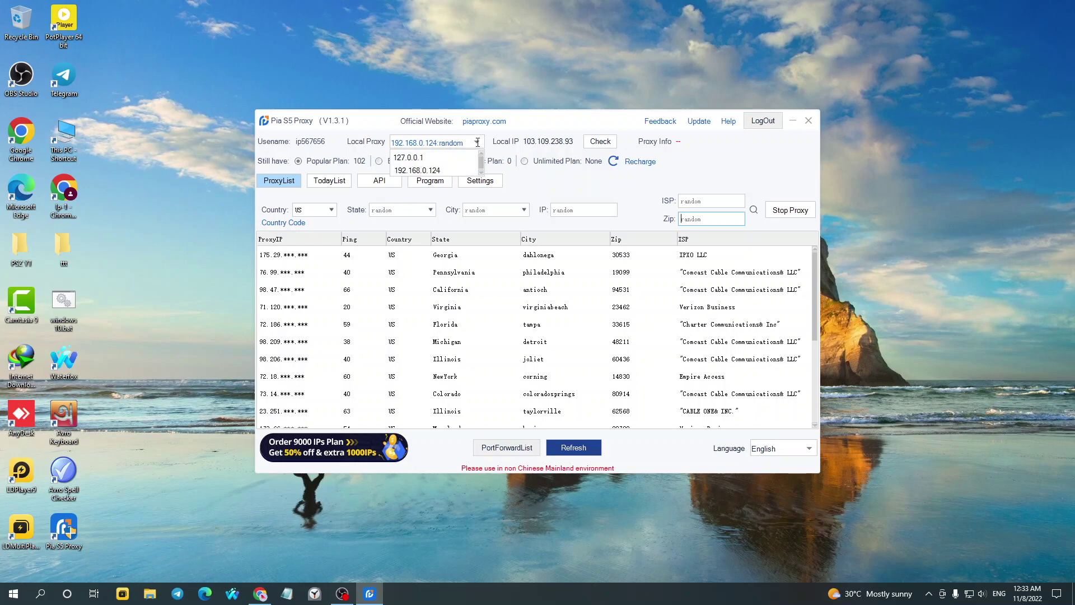
click(412, 158)
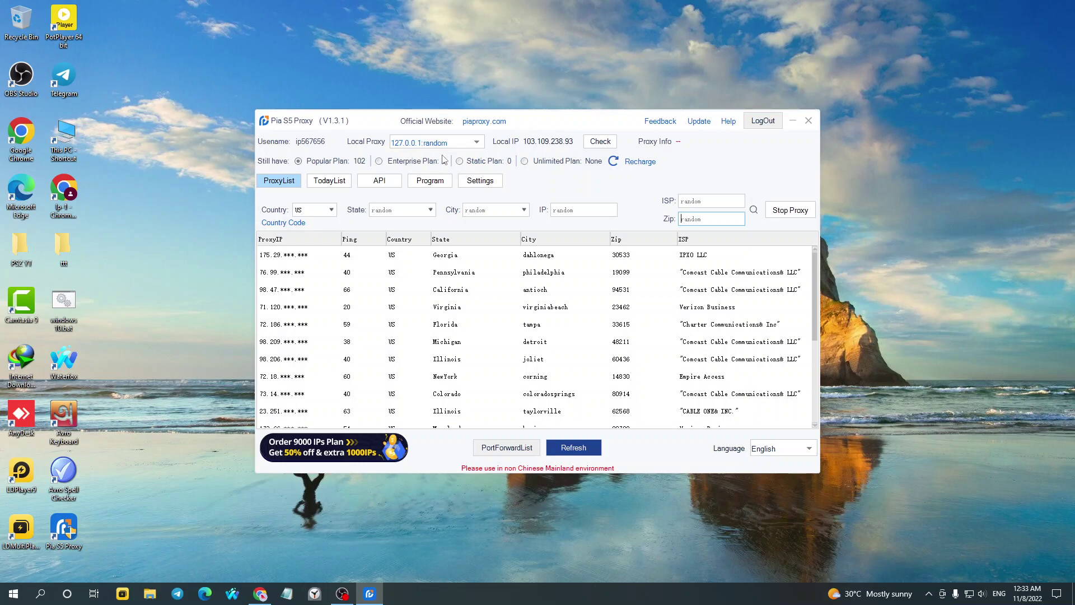
click(453, 144)
click(411, 158)
click(456, 145)
click(418, 170)
click(580, 449)
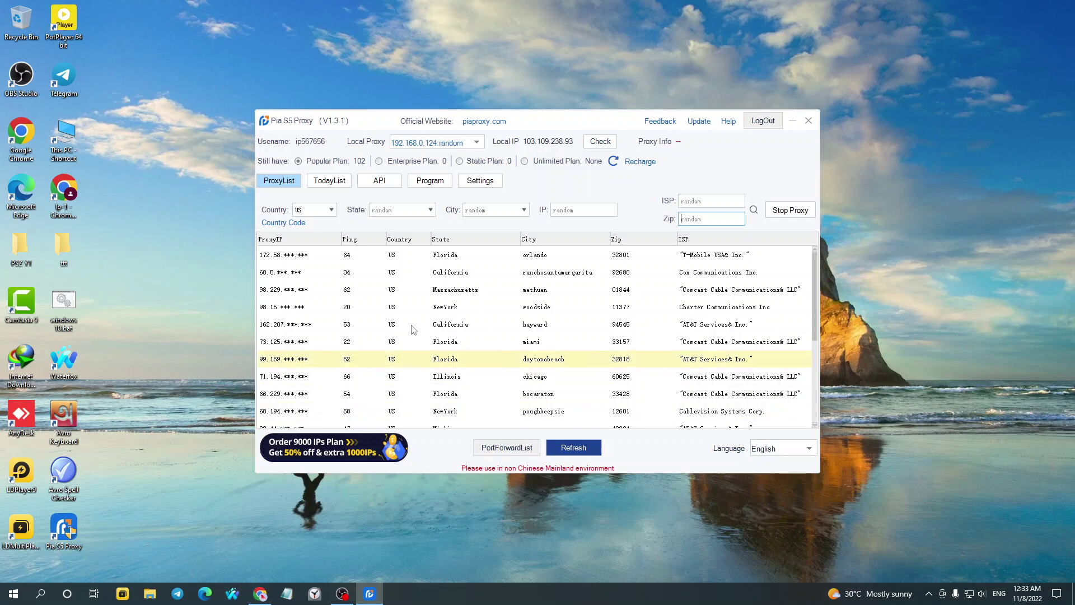
Step: Remove Waterfox from the list of programs that use the proxy
click(439, 180)
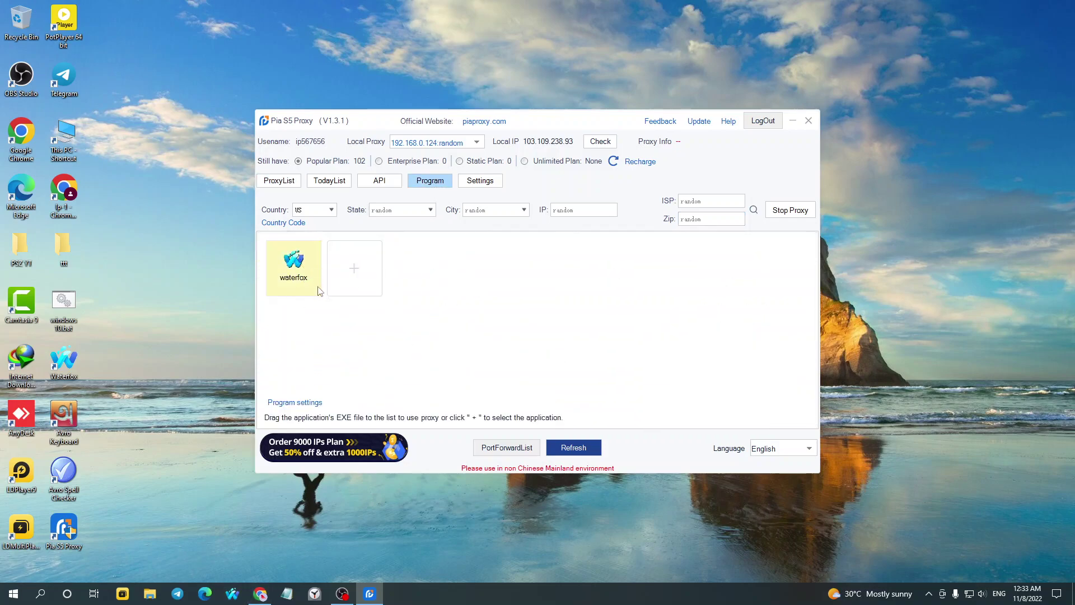
right_click(302, 273)
click(317, 295)
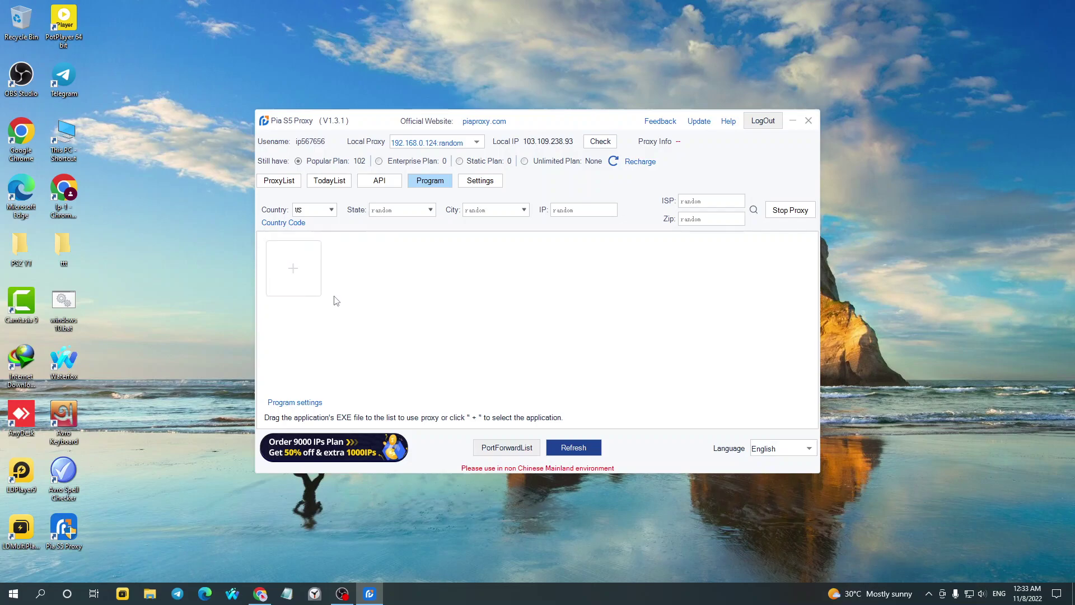
Step: Add the Waterfox desktop shortcut to the empty proxy program list
right_click(235, 599)
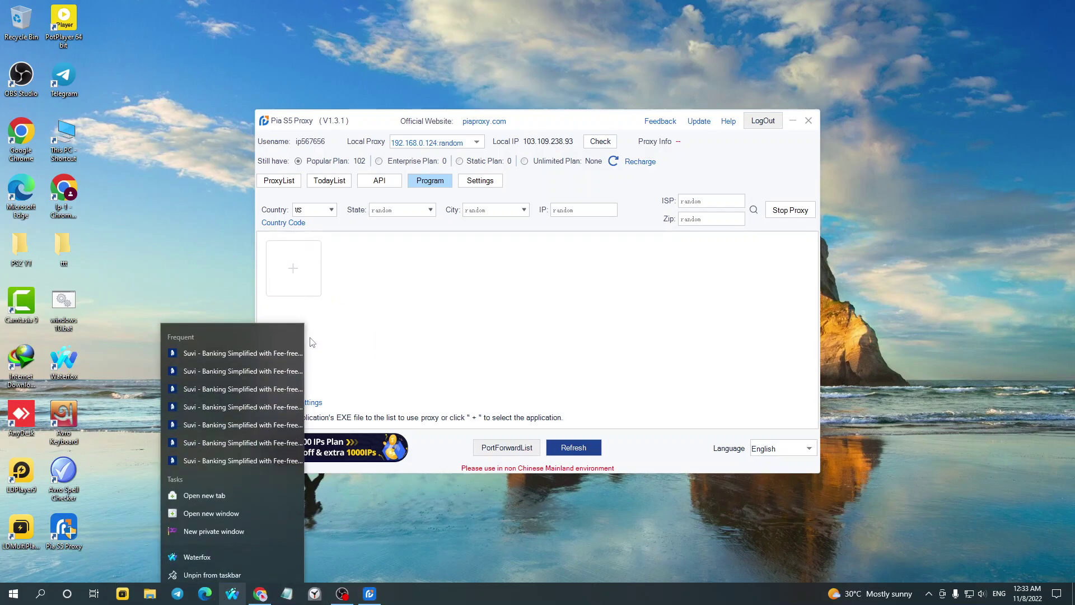
click(308, 299)
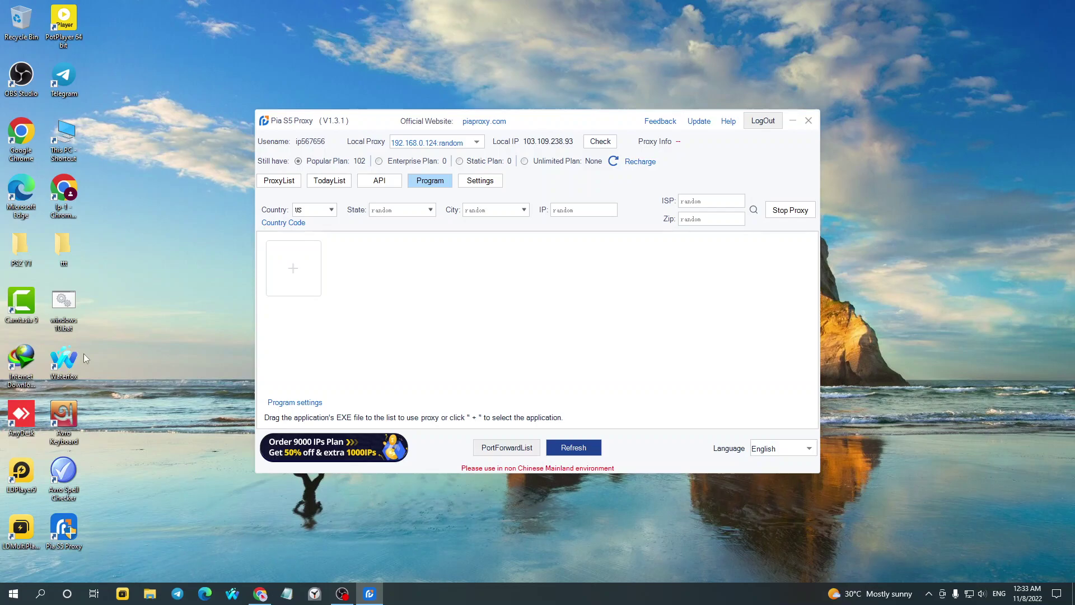
drag(70, 361, 316, 265)
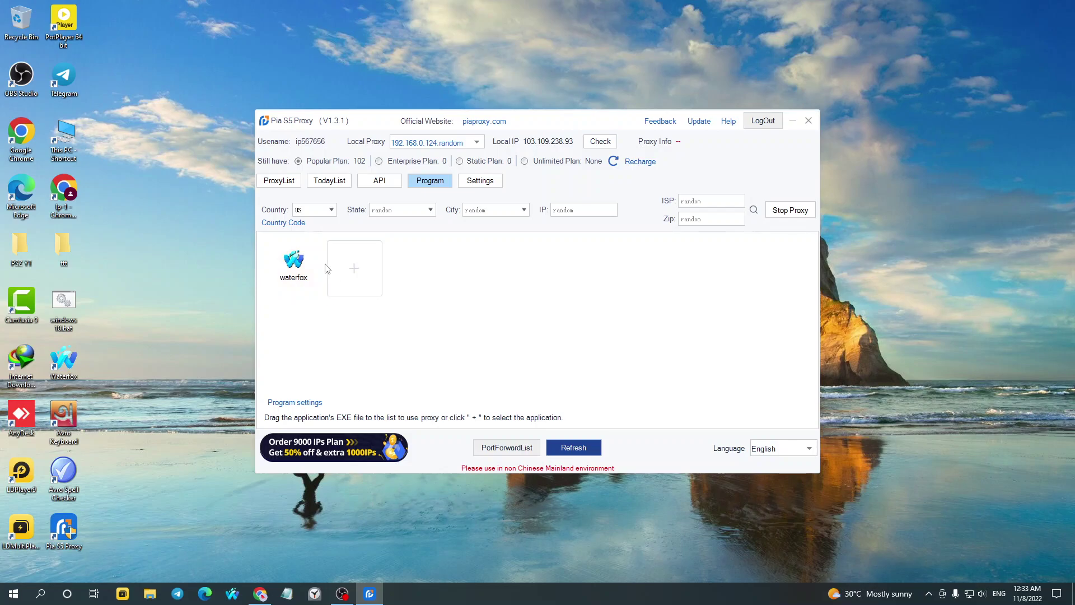
Step: Connect the listed program to the California proxy starting with 68.5 using Program connect
click(279, 180)
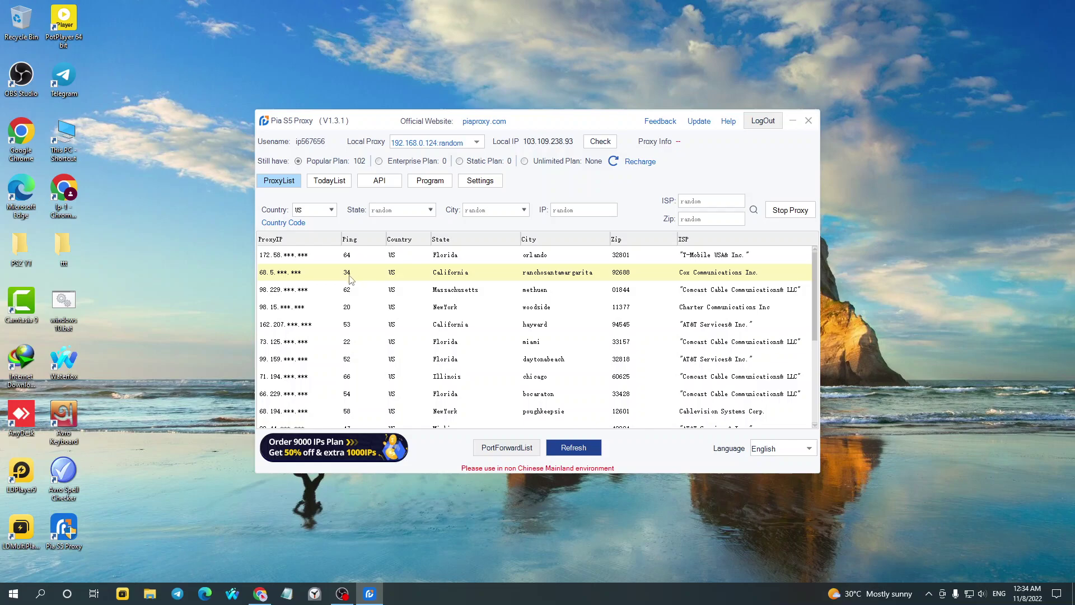
right_click(375, 275)
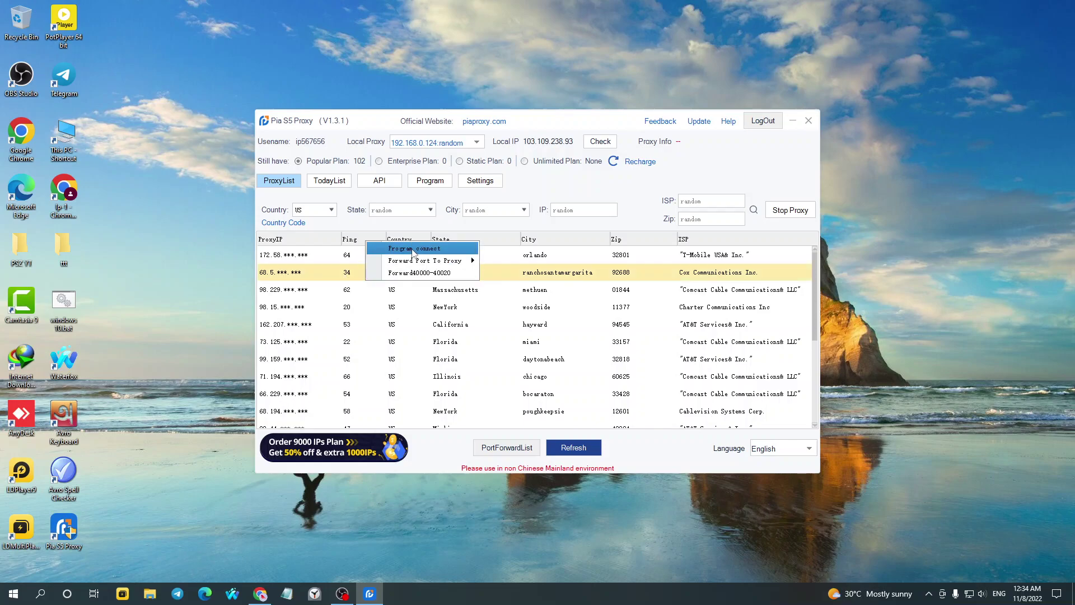
click(421, 250)
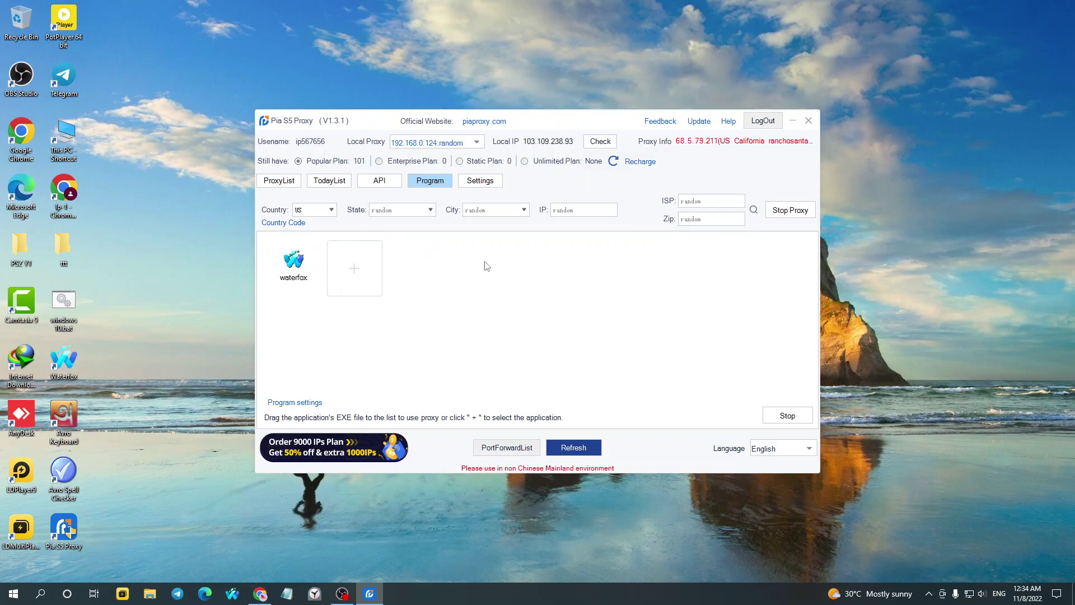
Step: Review today's proxies and copy the forwarding entry for port 40002 from the port forward list
click(331, 188)
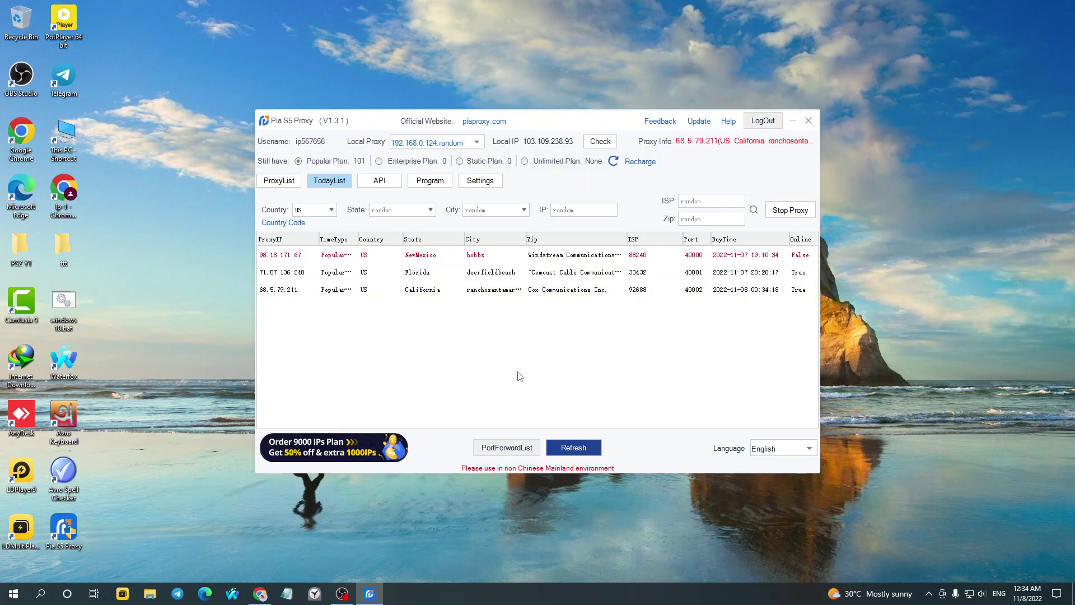
click(511, 451)
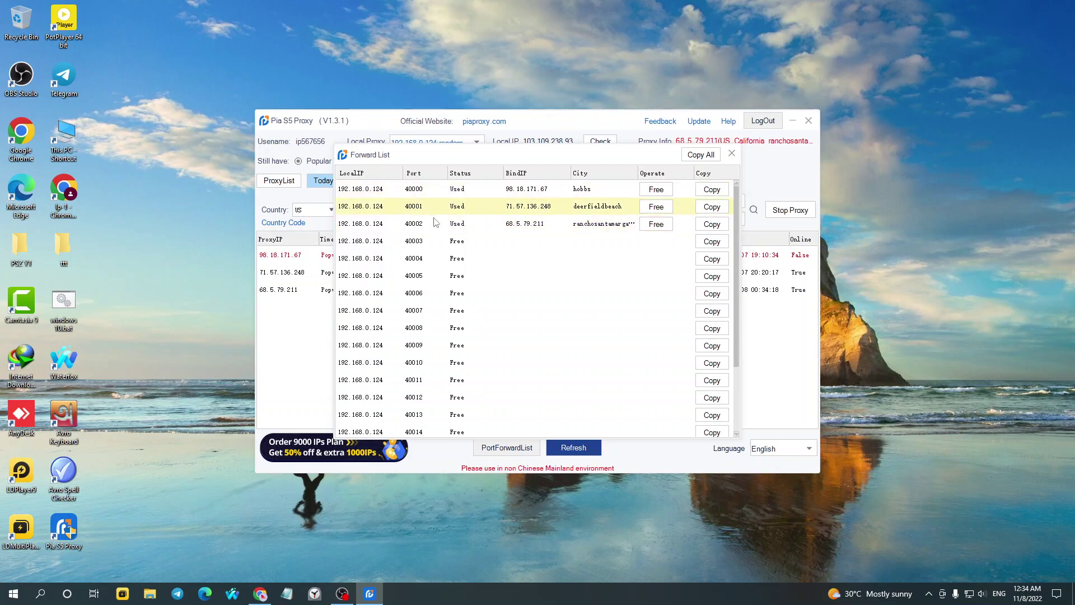
click(712, 225)
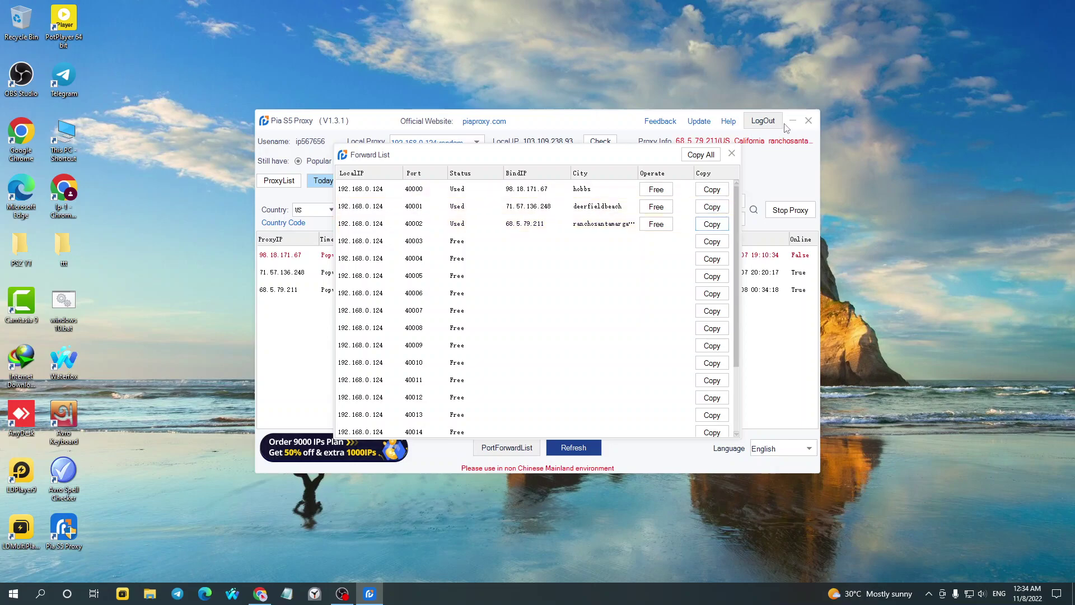
Step: Close the forward list, switch to Waterfox, open the FoxyProxy options and set the proxy mode to Turn Off (Use Firefox Settings)
click(732, 154)
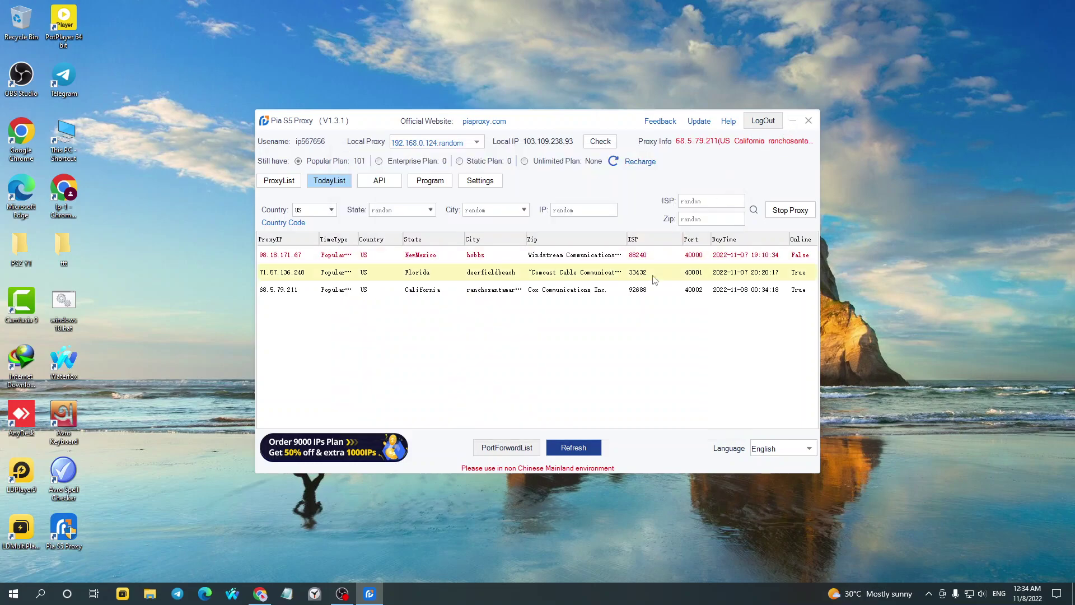
click(232, 596)
click(1022, 27)
click(894, 139)
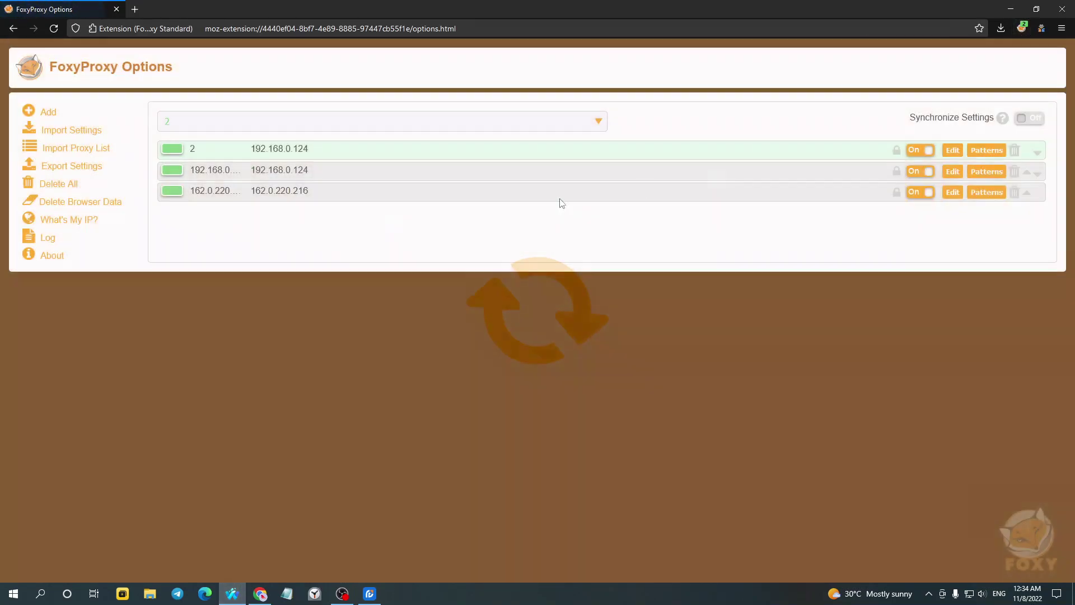
click(242, 128)
click(203, 159)
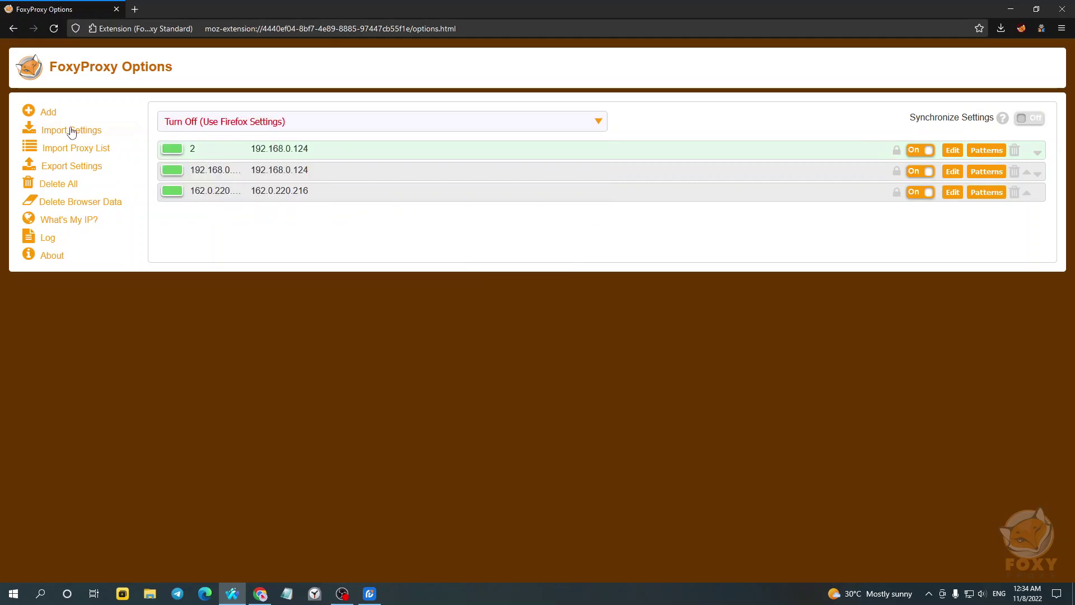
Step: Add a new FoxyProxy proxy titled New Ca with the proxy type SOCKS5
click(51, 112)
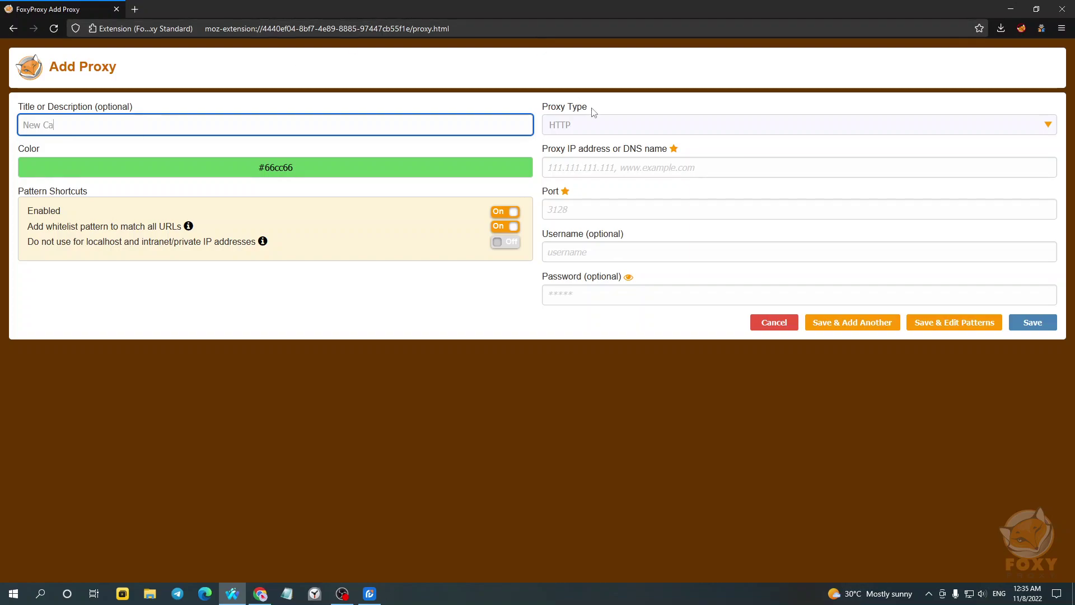
click(595, 130)
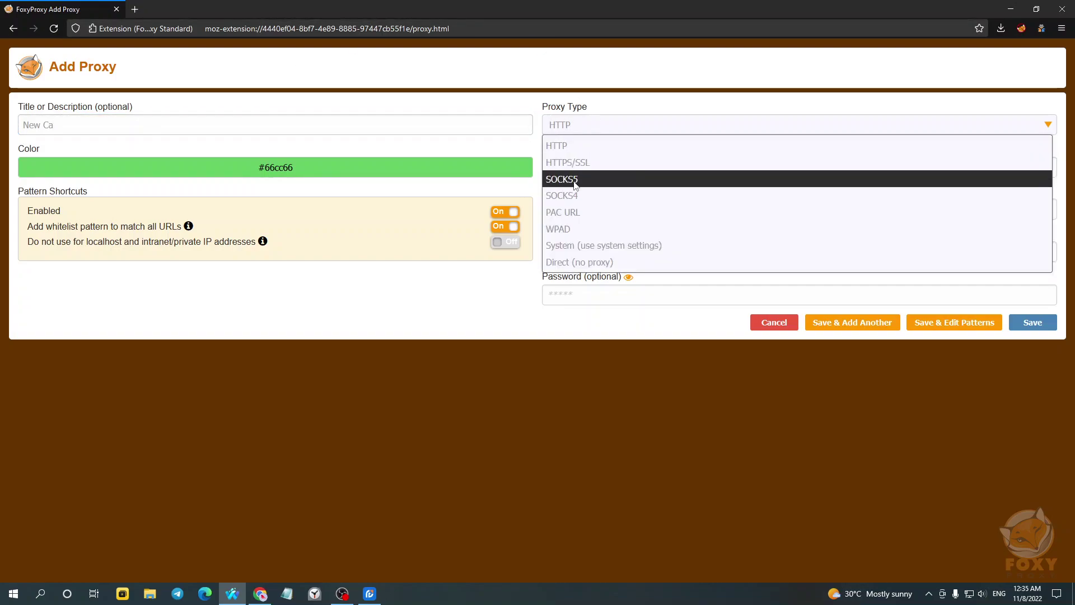
click(574, 179)
Step: Paste the copied forwarding entry as the proxy's IP address and trim it to 192.168.0.124:40002
click(595, 168)
key(ctrl+v)
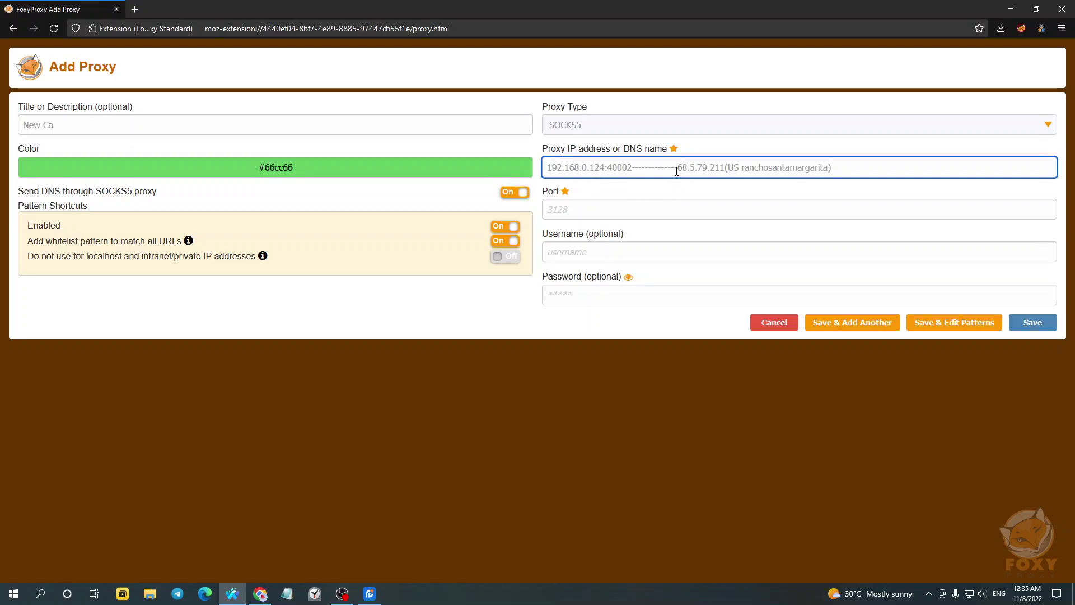
key(shift+Right)
drag(632, 169, 843, 177)
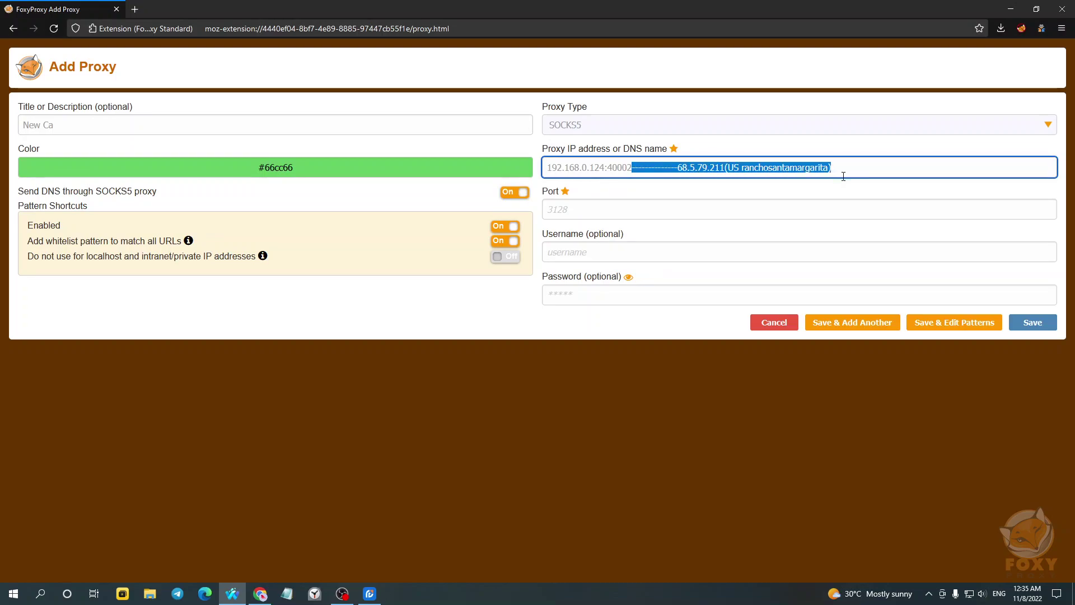
key(BackSpace)
Step: Move the port number 40002 from the proxy's IP address into its port setting, leaving 192.168.0.124 as the address
double_click(611, 170)
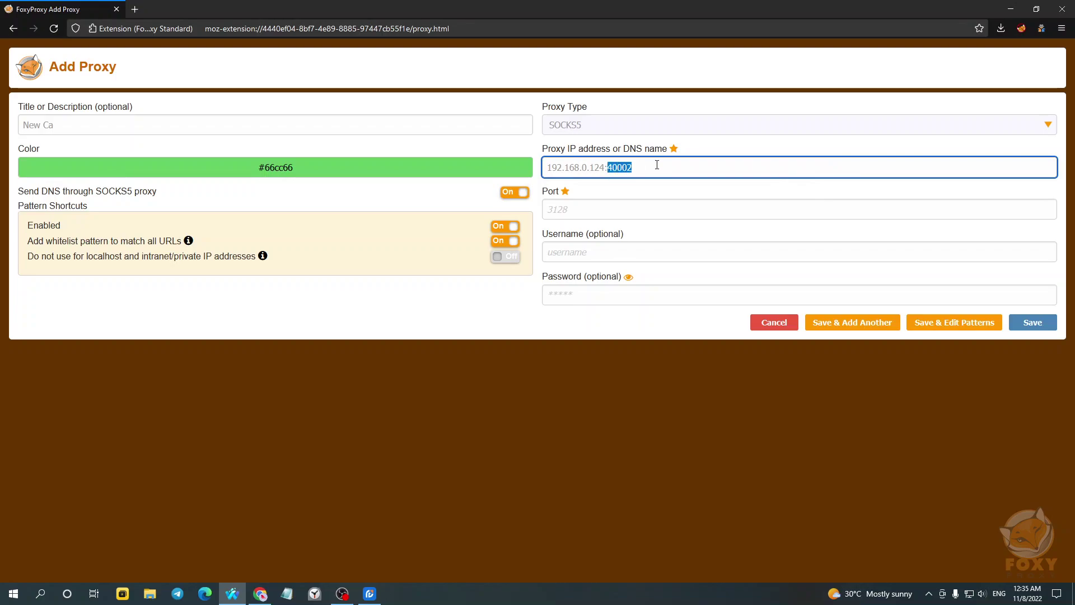
key(BackSpace)
key(BackSpace)
click(580, 206)
key(ctrl+v)
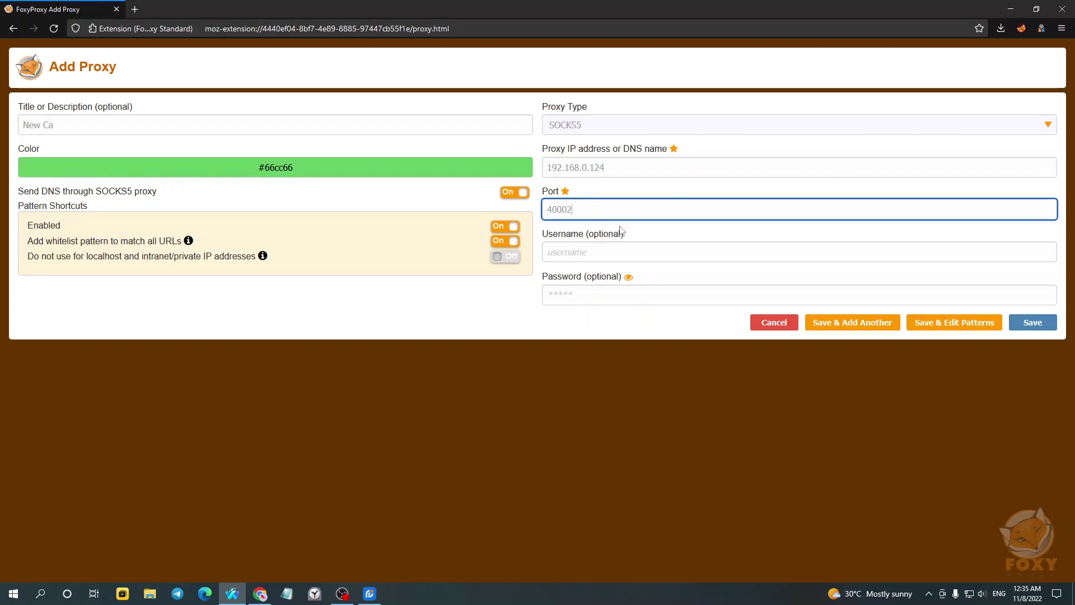
Step: Save the new proxy and make New Ca the active proxy in FoxyProxy
click(1048, 331)
click(242, 129)
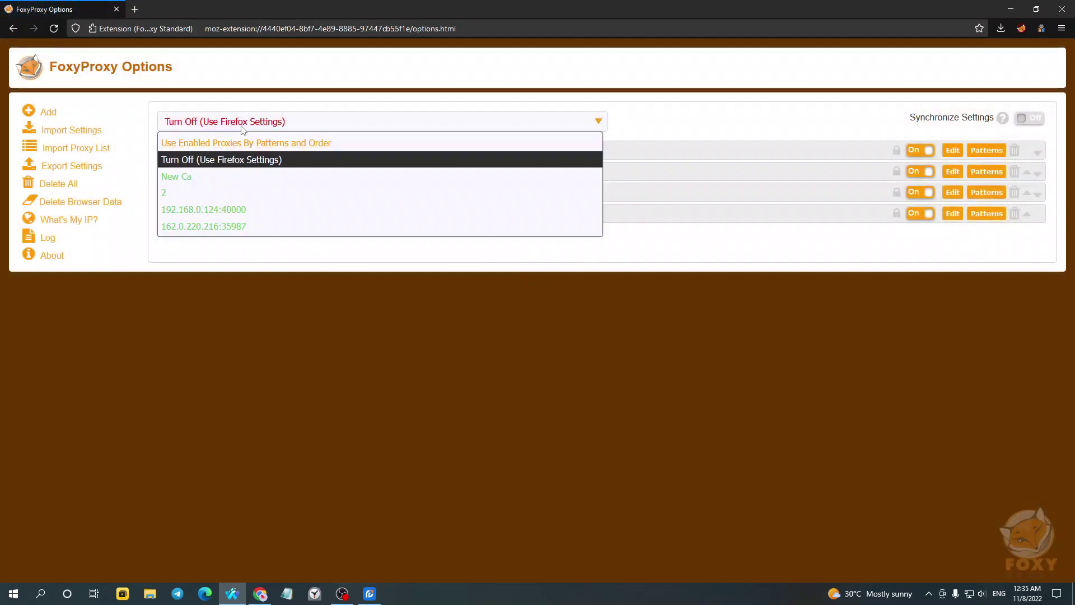
click(185, 178)
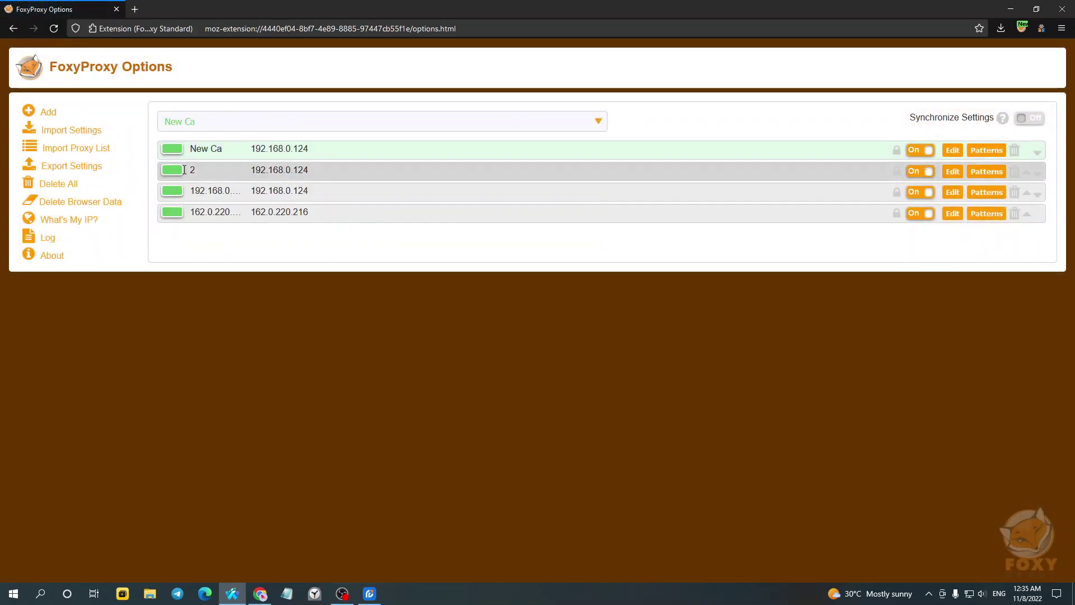
Step: Open the bookmarked whoer.net IP checker in a new tab and examine the IP address and location region
click(135, 9)
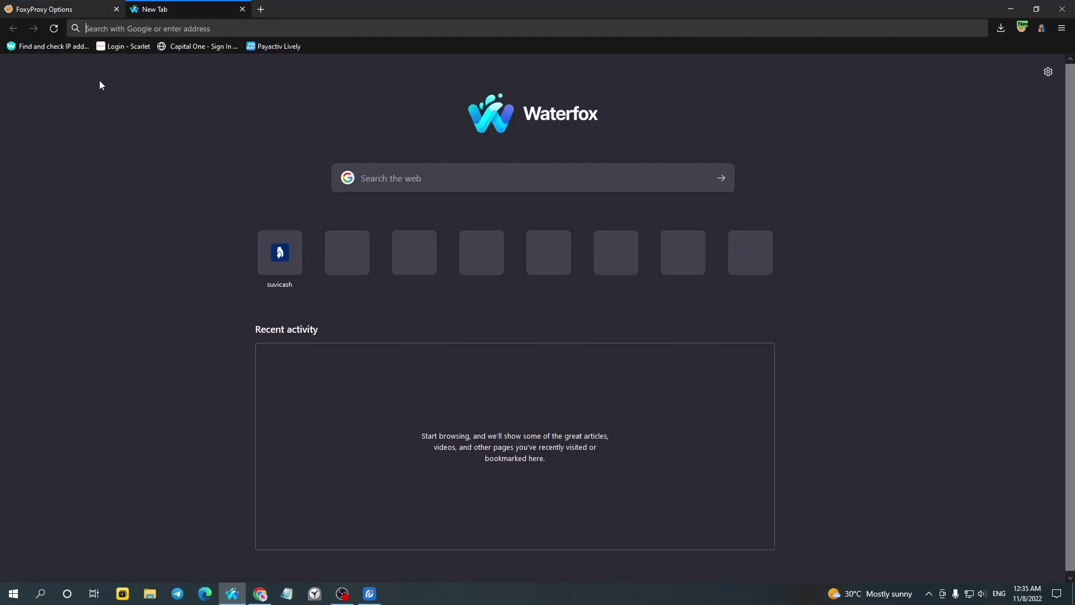
click(50, 48)
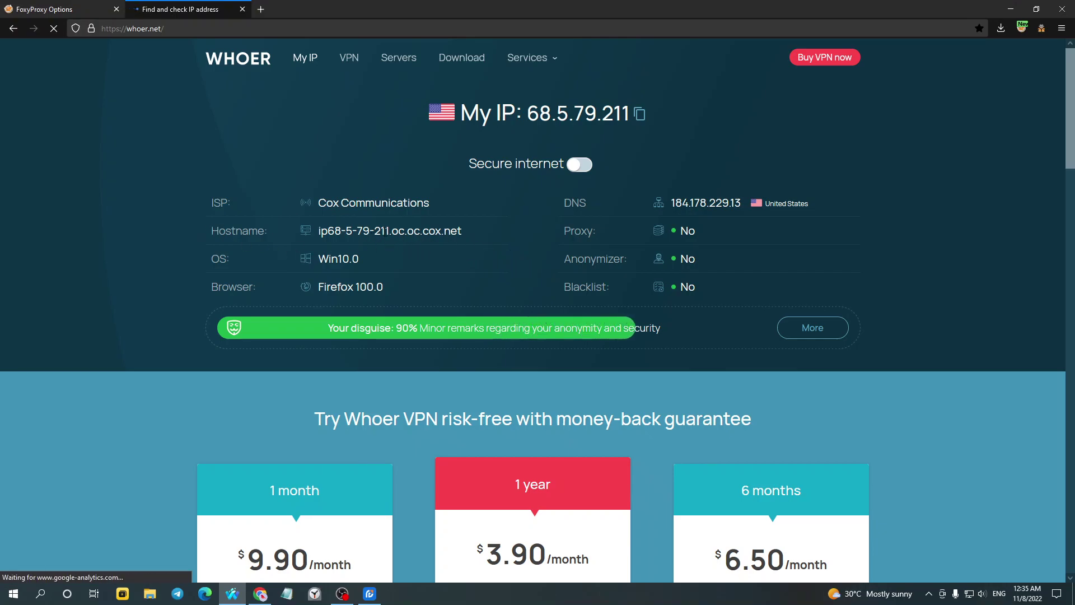
scroll(485, 247, down, 5)
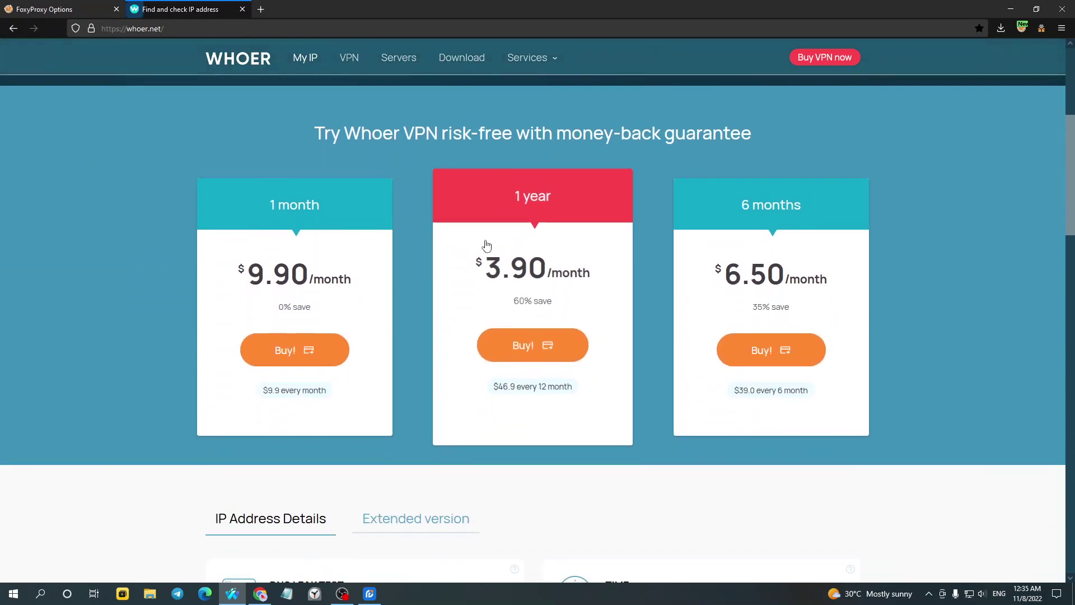
scroll(485, 246, down, 5)
scroll(547, 276, down, 5)
scroll(553, 278, down, 1)
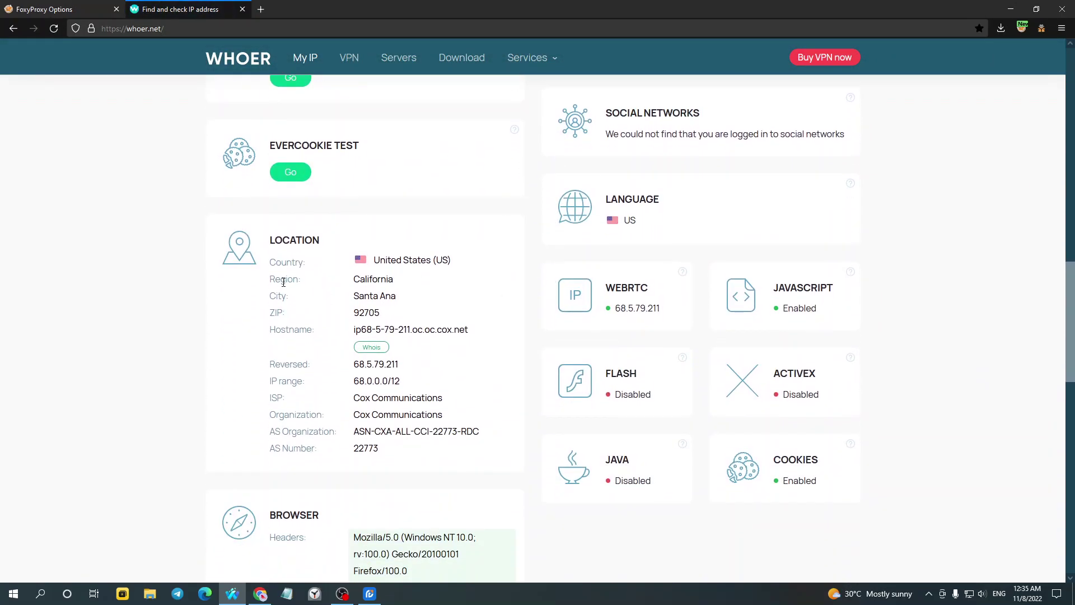
drag(353, 280, 397, 279)
scroll(409, 300, up, 11)
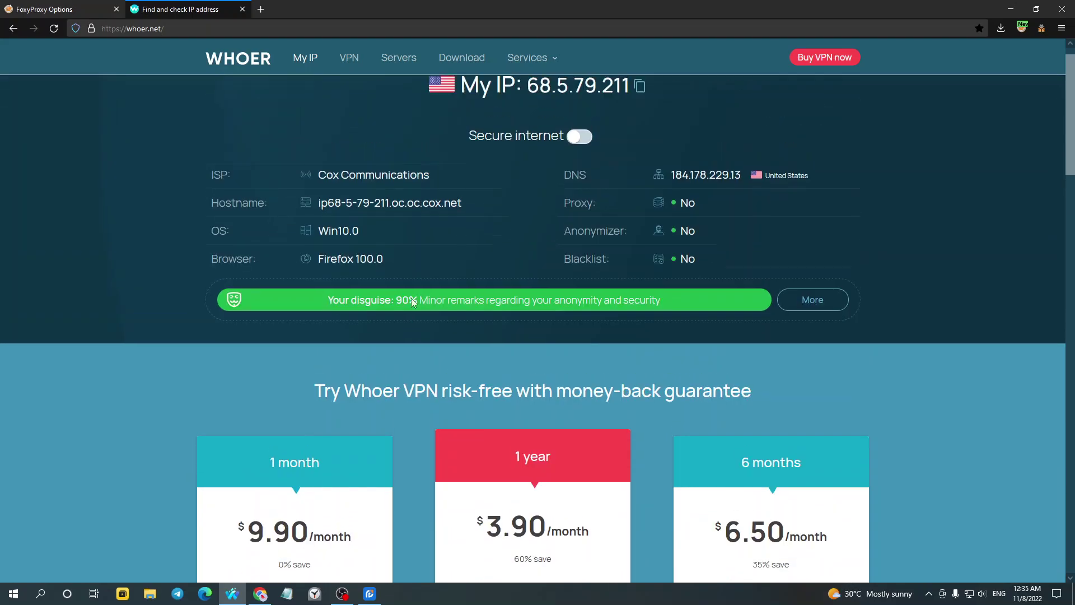
Step: Minimise Waterfox and the proxy client, switch to Chrome and open the Video Guide page of the PIA S5 Proxy website
click(1010, 9)
click(791, 121)
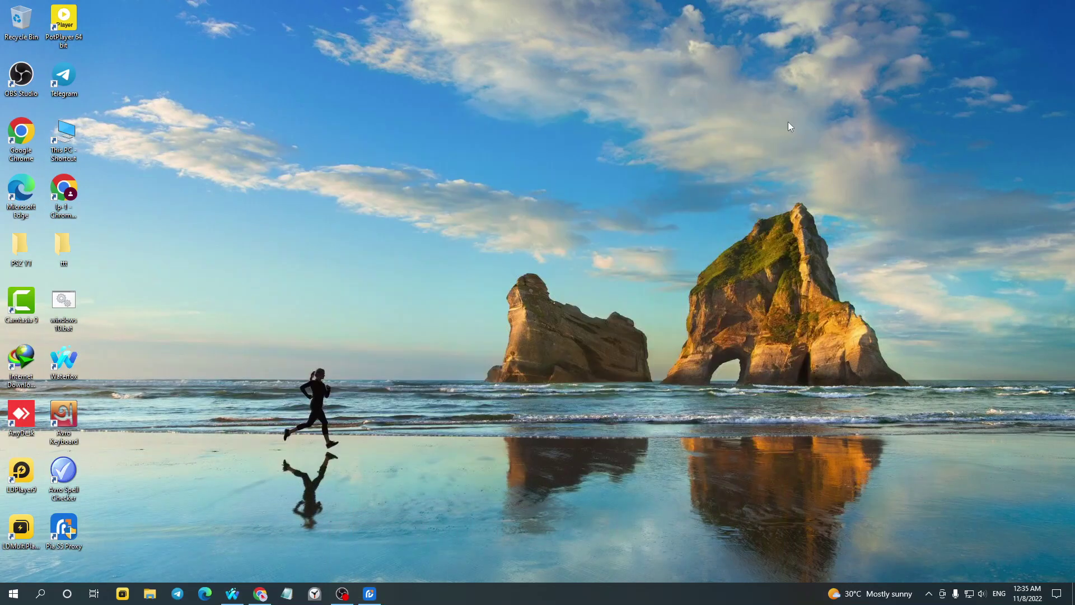
click(261, 594)
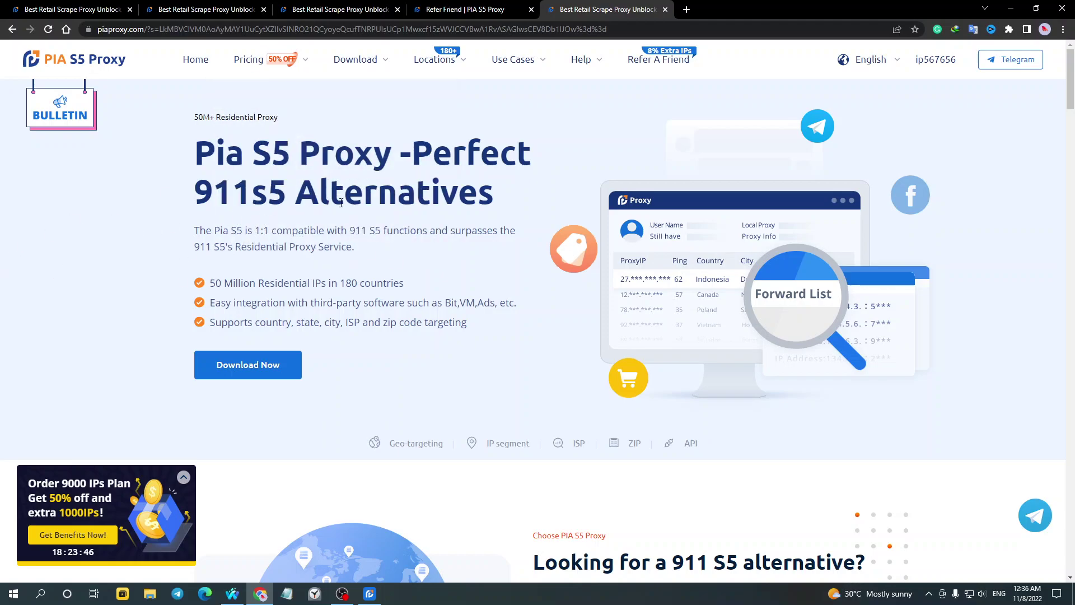
mouse_move(594, 62)
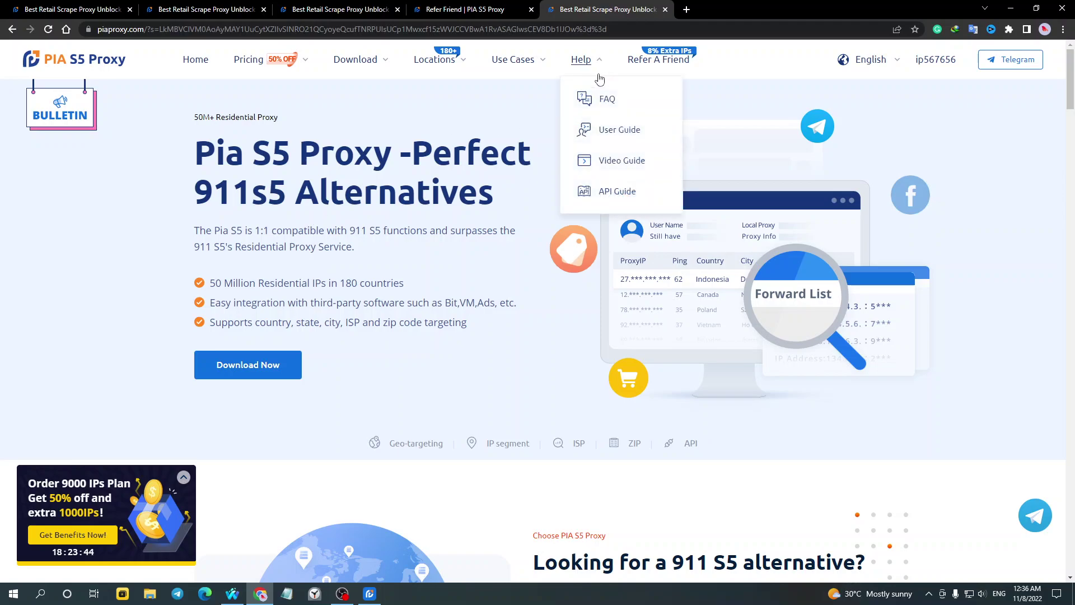
click(611, 166)
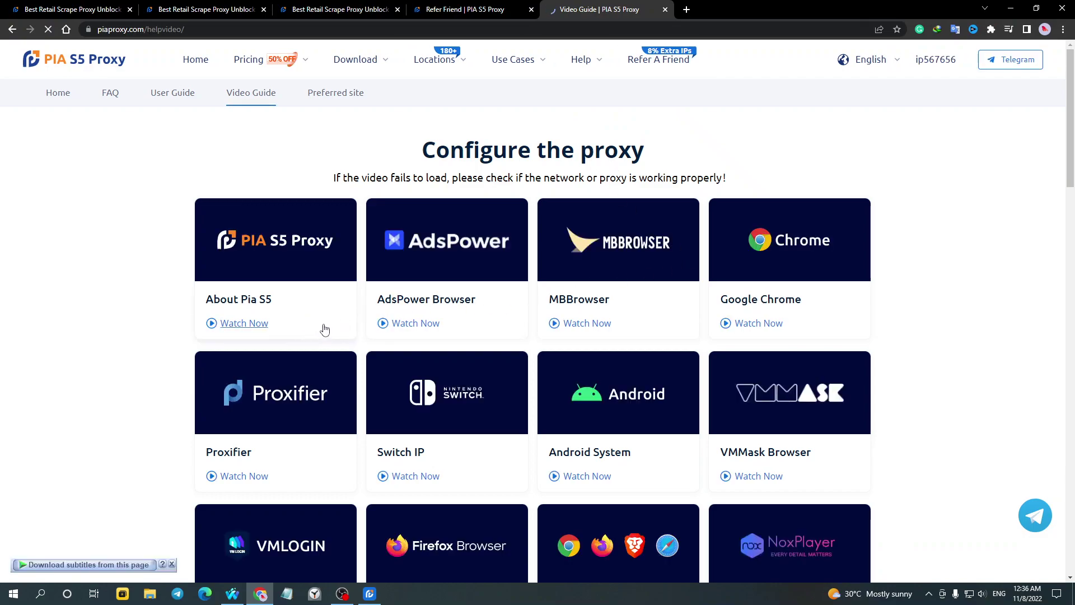
Step: Look through the video tutorials for configuring the proxy in different browsers and programs, and minimise Chrome
scroll(429, 382, down, 1)
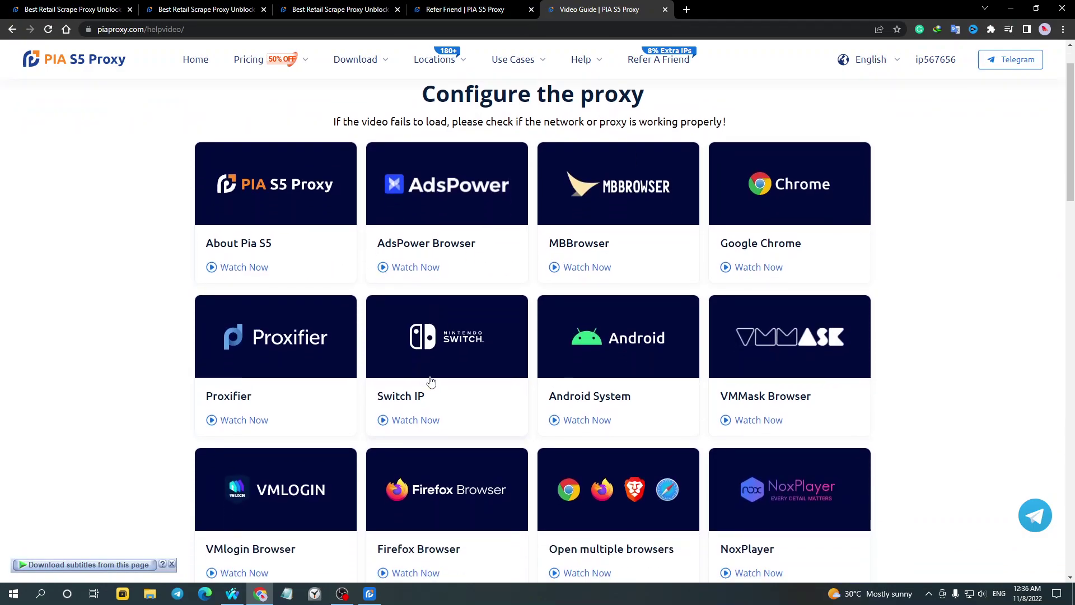
scroll(583, 316, down, 3)
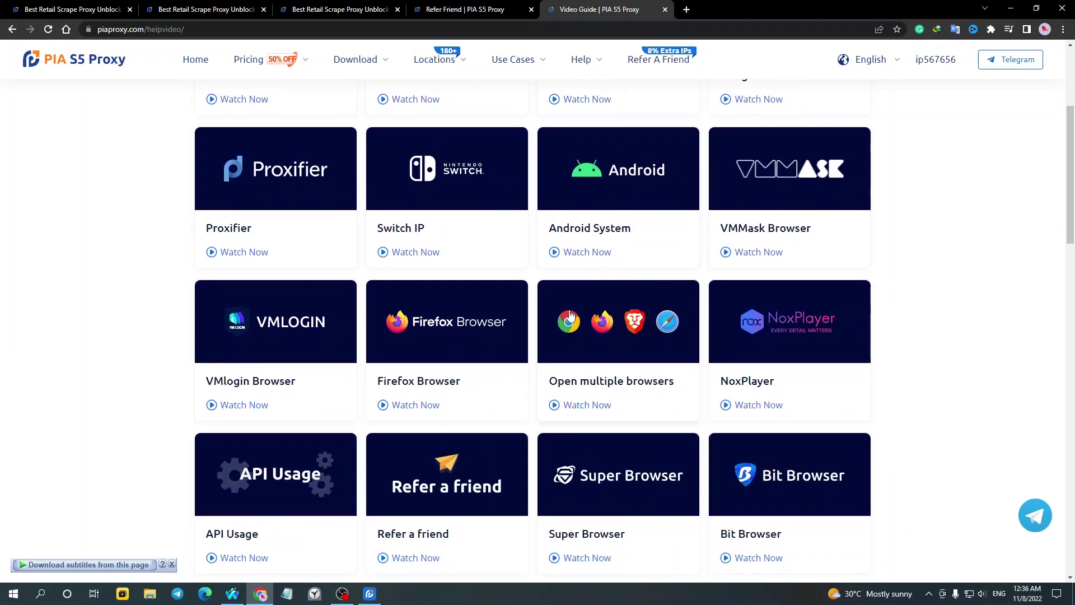
scroll(395, 300, down, 4)
scroll(406, 285, up, 3)
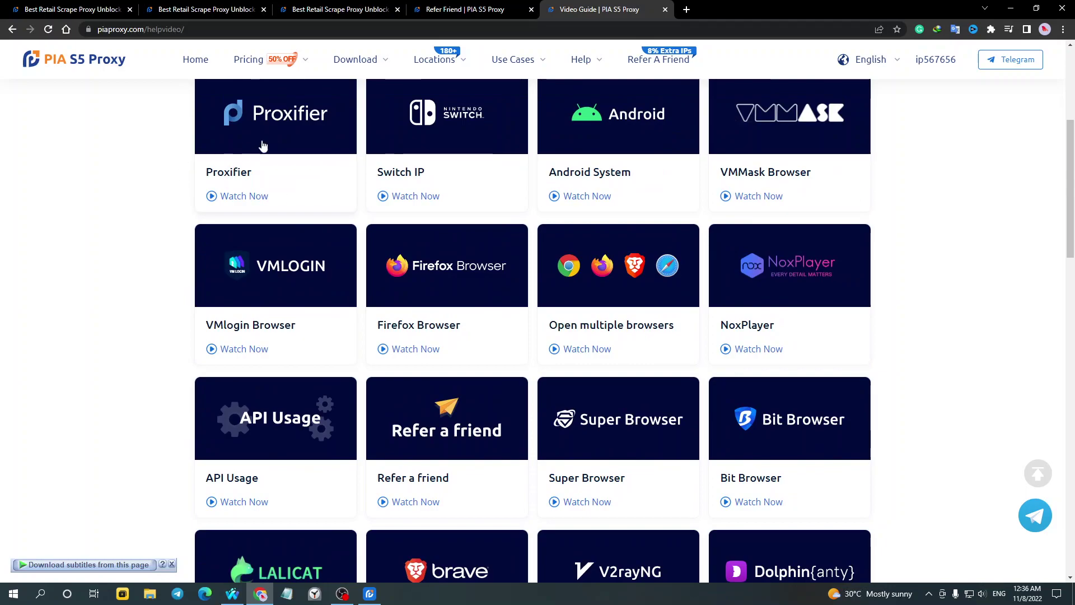
scroll(667, 360, down, 4)
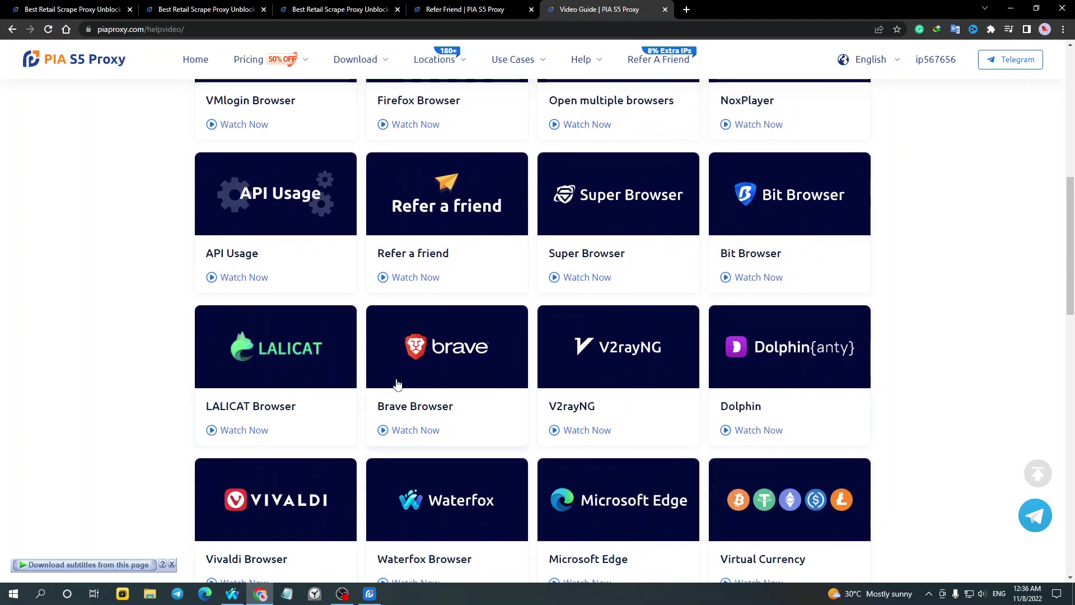
scroll(387, 381, down, 2)
scroll(348, 377, down, 3)
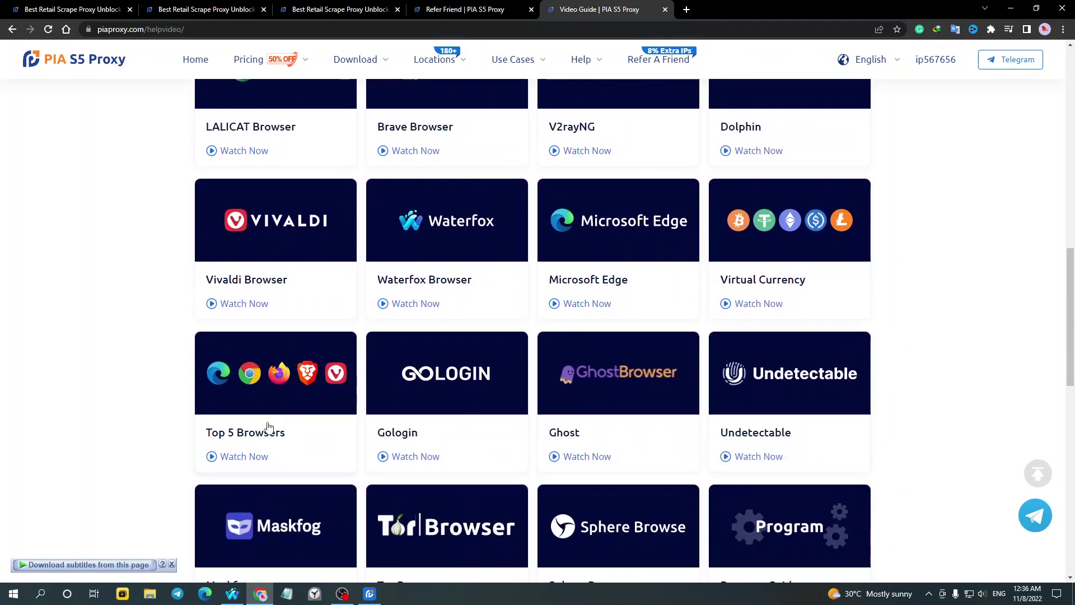
scroll(271, 424, down, 2)
scroll(334, 374, down, 2)
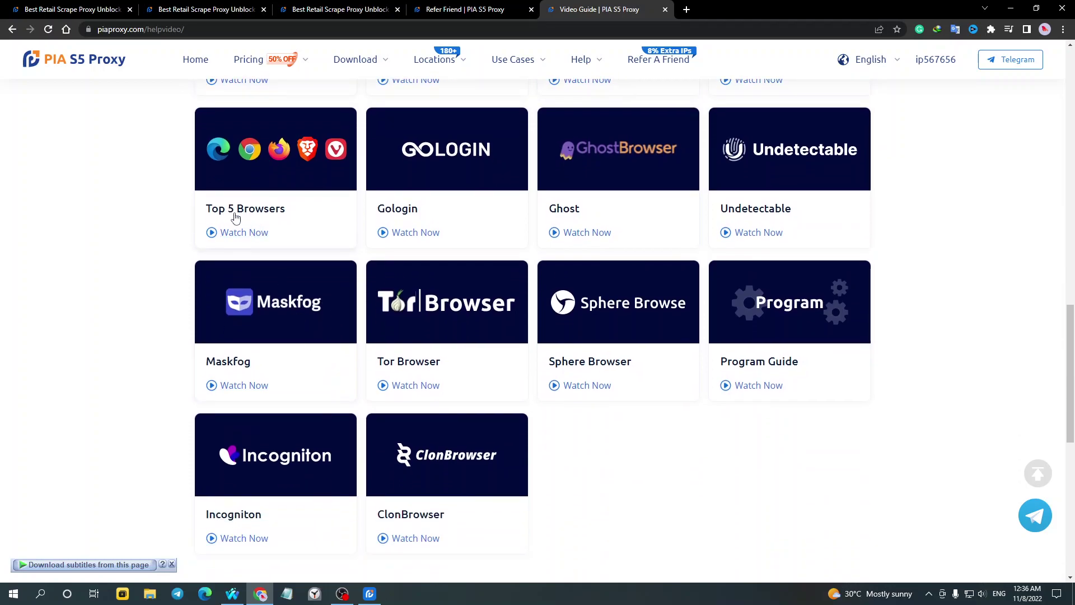
scroll(294, 230, down, 2)
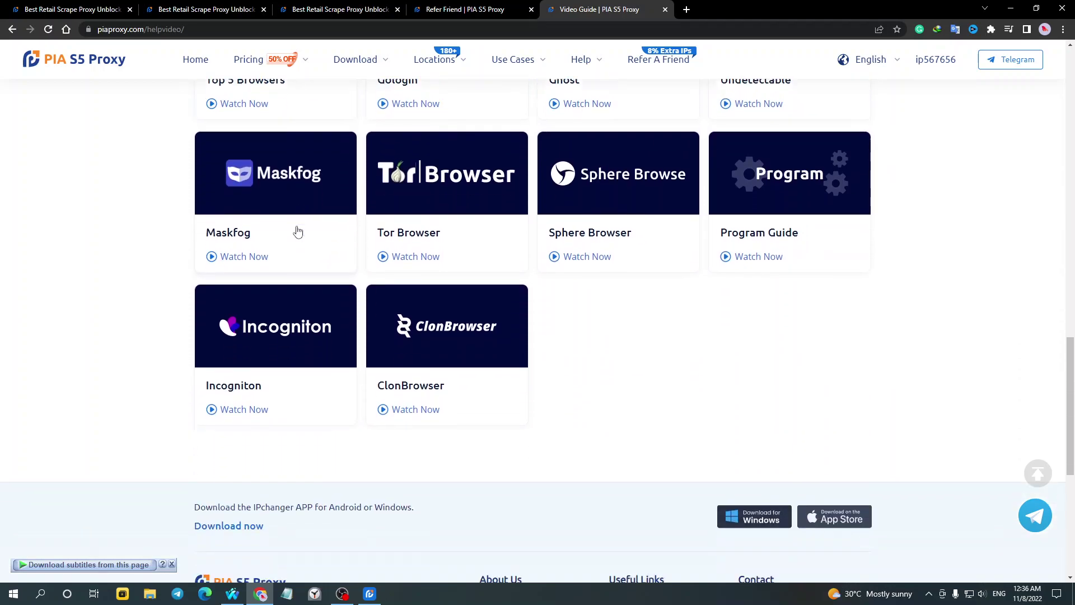
scroll(298, 231, down, 1)
scroll(638, 343, up, 8)
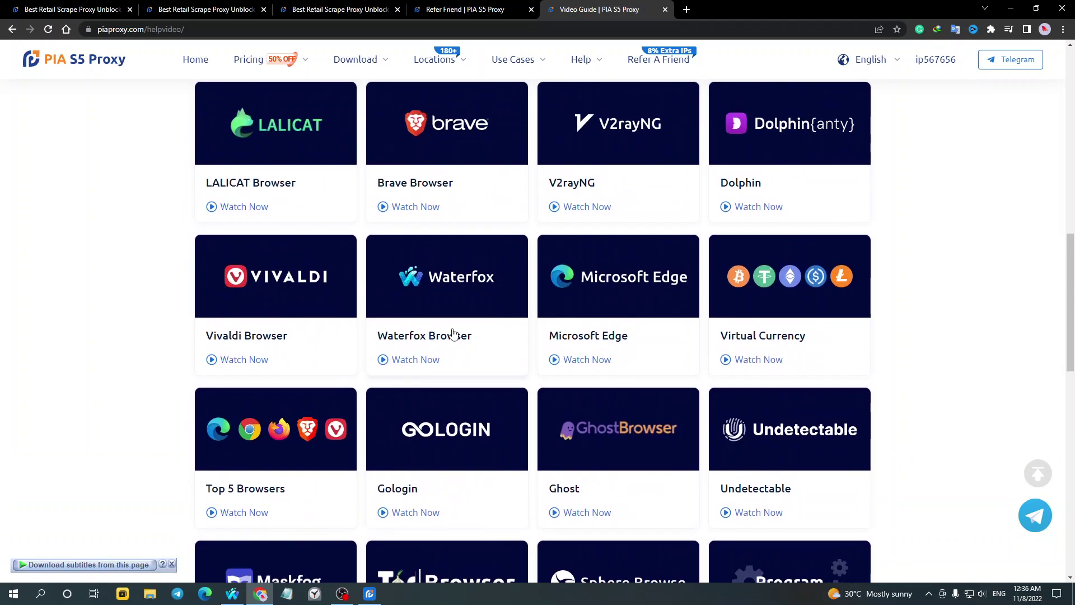
scroll(450, 331, up, 4)
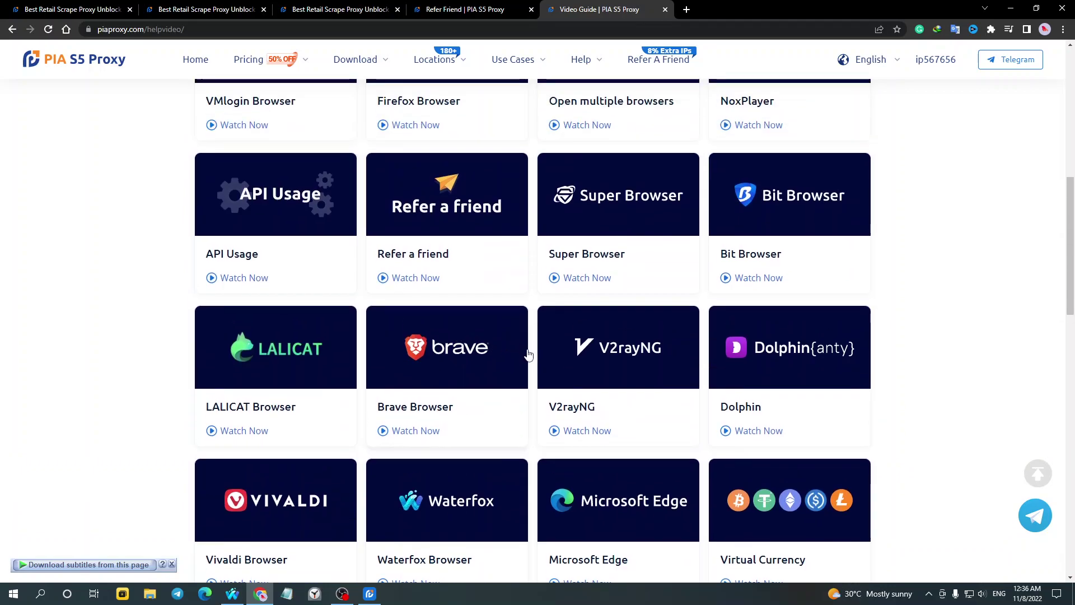
scroll(526, 354, up, 4)
scroll(529, 355, up, 1)
scroll(529, 355, up, 1)
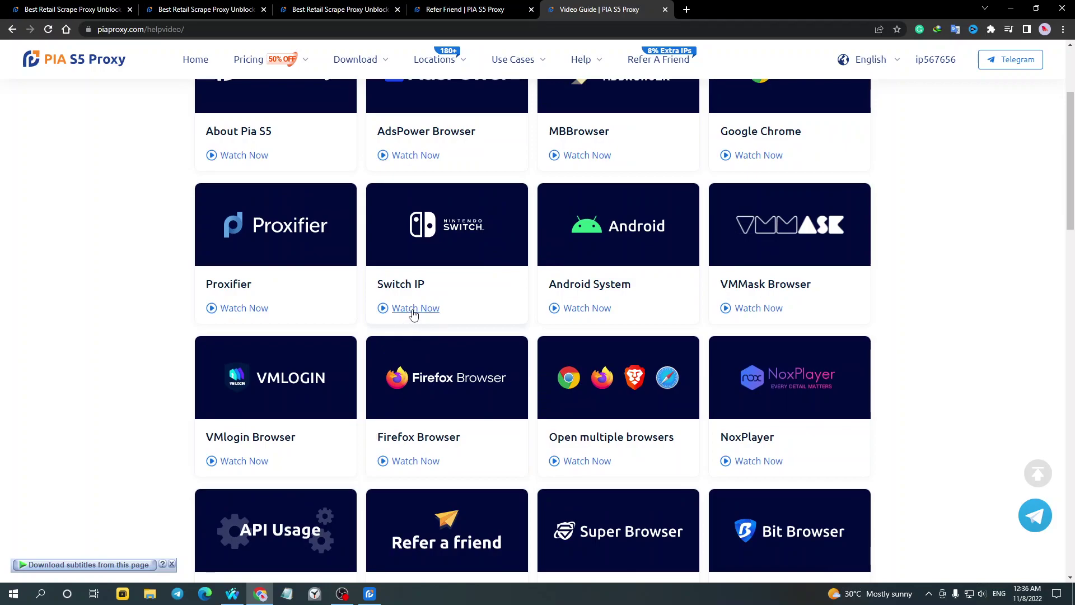
scroll(526, 312, up, 3)
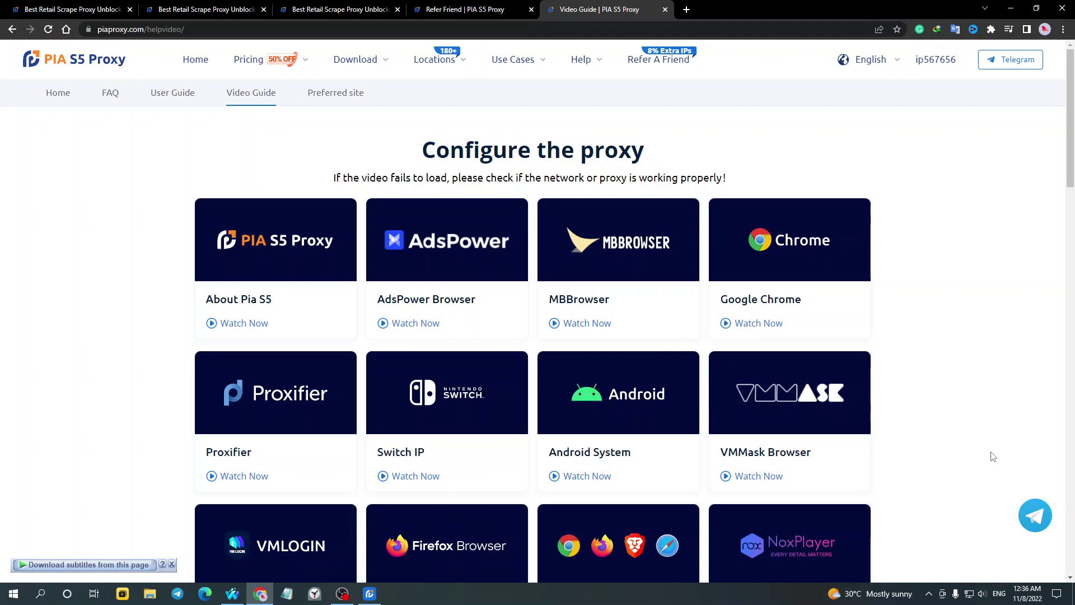
click(1010, 8)
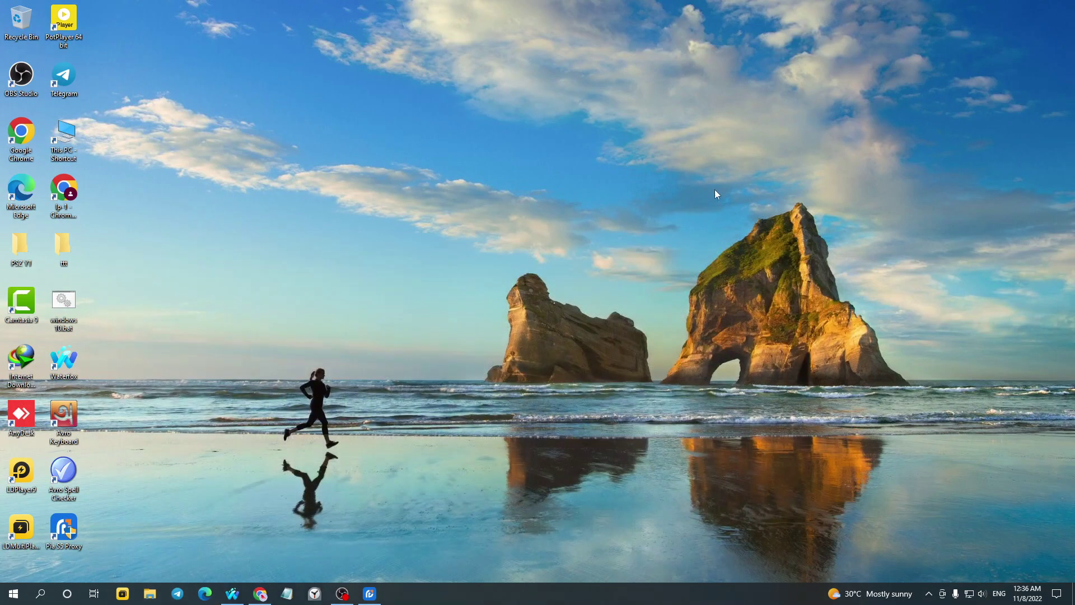